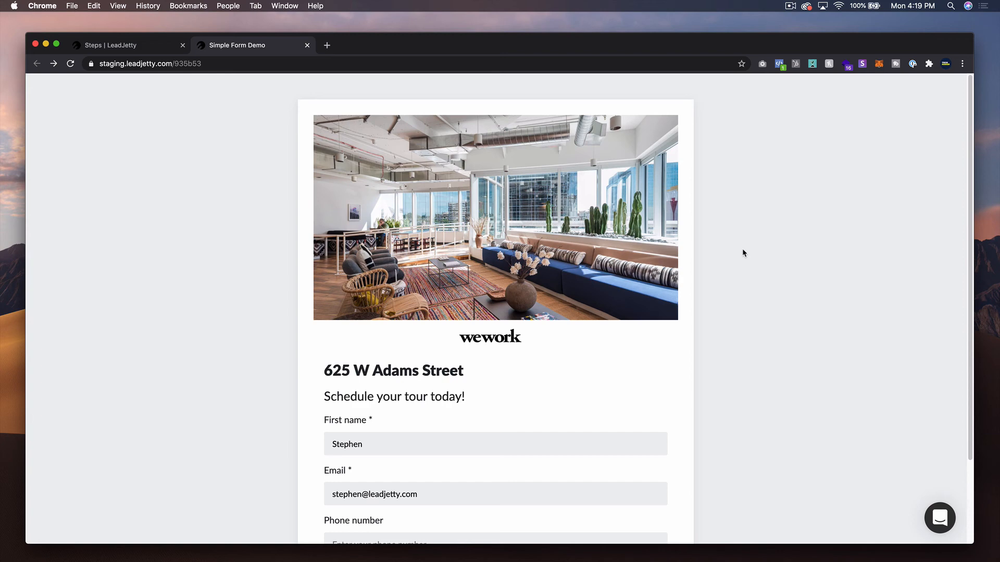
- Submit the prefilled tour form in the demo page to preview the flow's second step
scroll(755, 254, "down", 3)
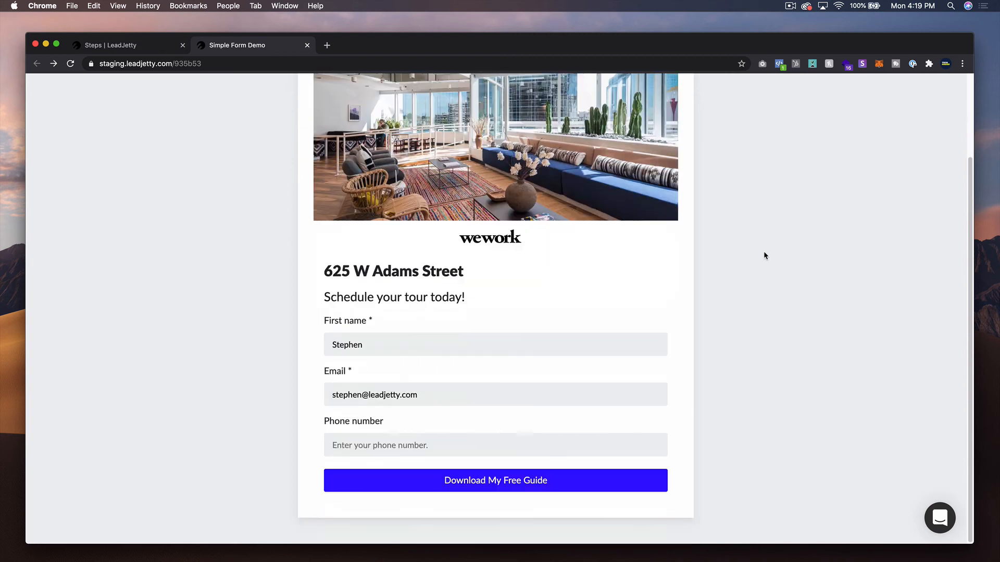
scroll(763, 254, "up", 3)
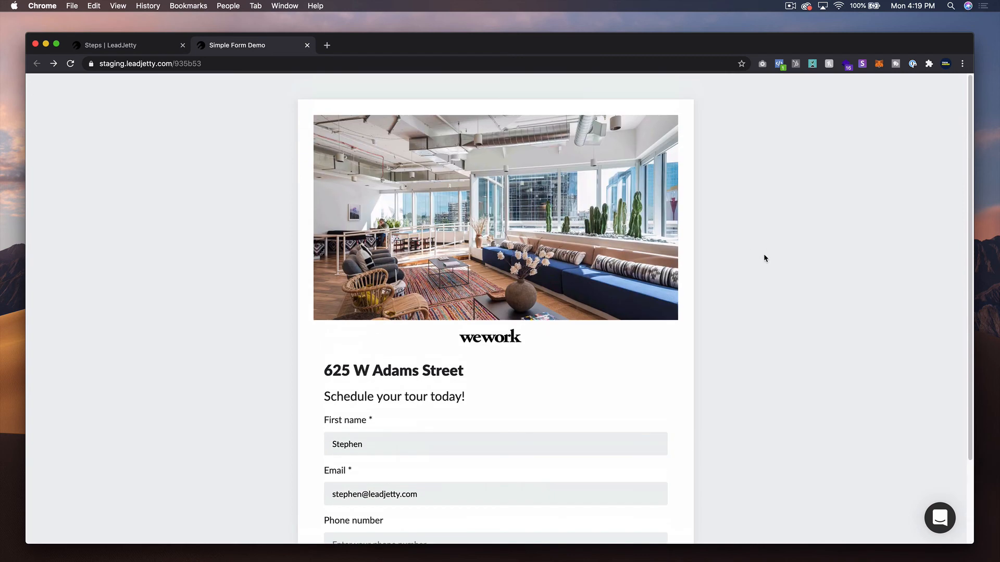
scroll(719, 253, "down", 3)
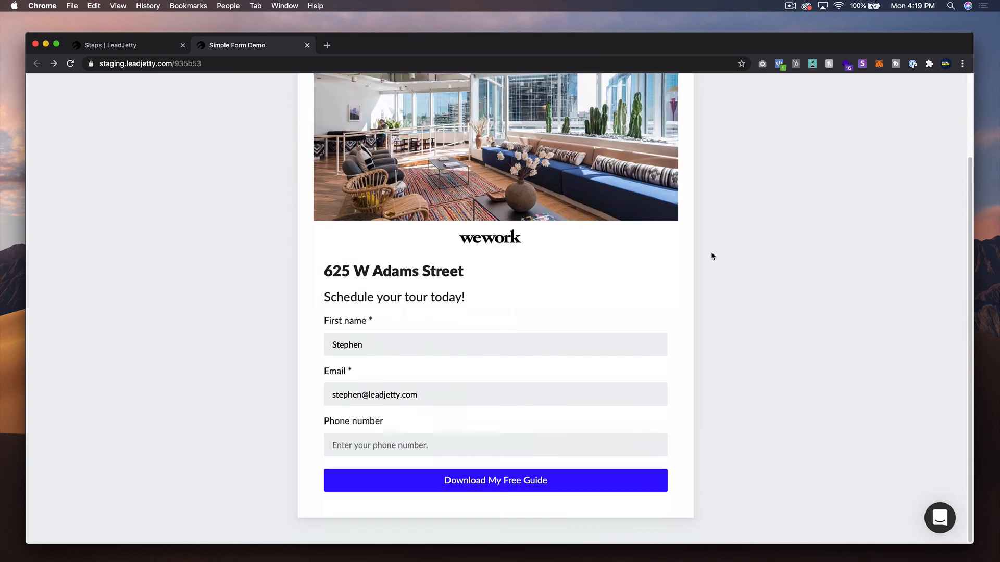
left_click(558, 489)
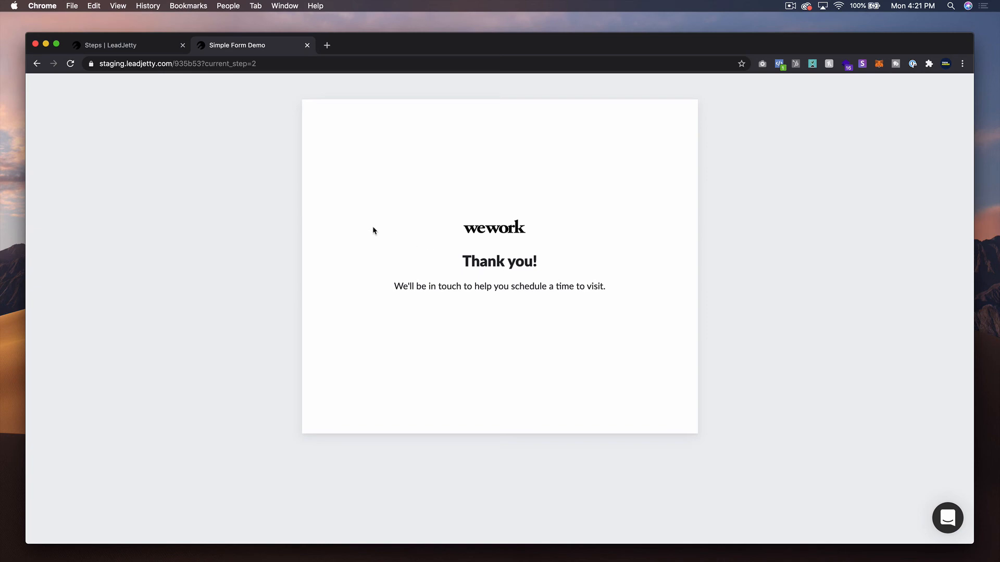
- Return to the flow editor and remove the Thank you paragraph element from Step 2
left_click(307, 46)
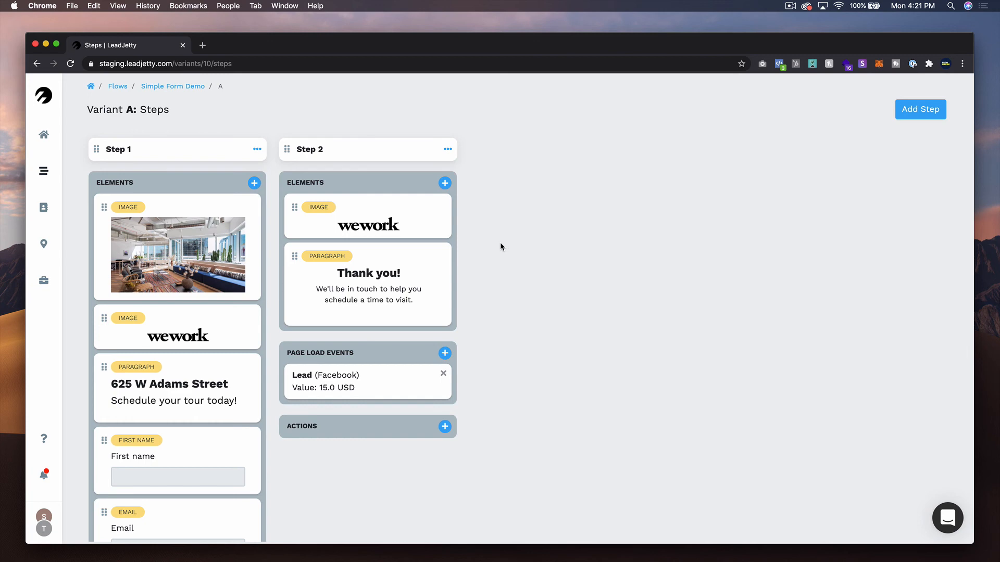
left_click(423, 270)
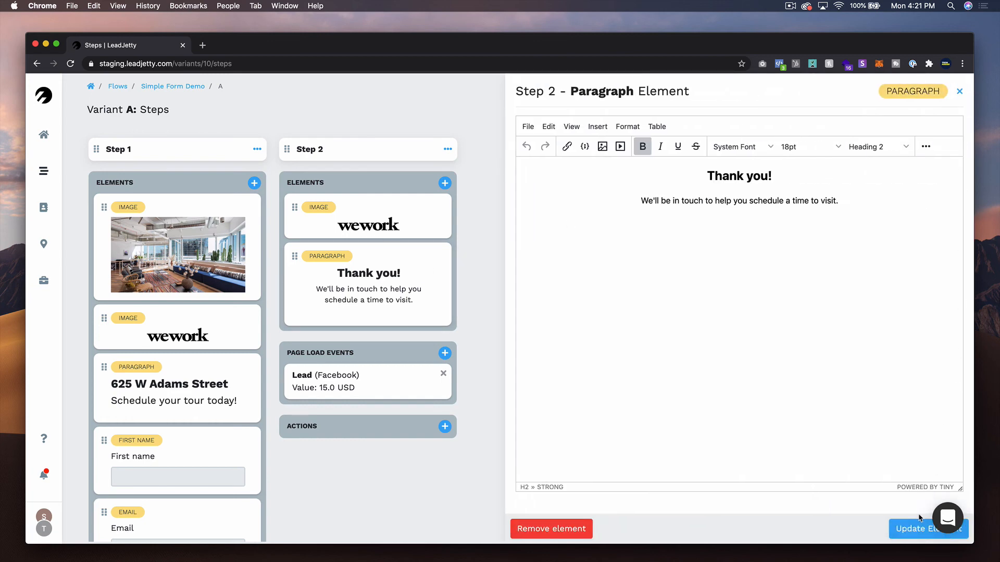
left_click(544, 527)
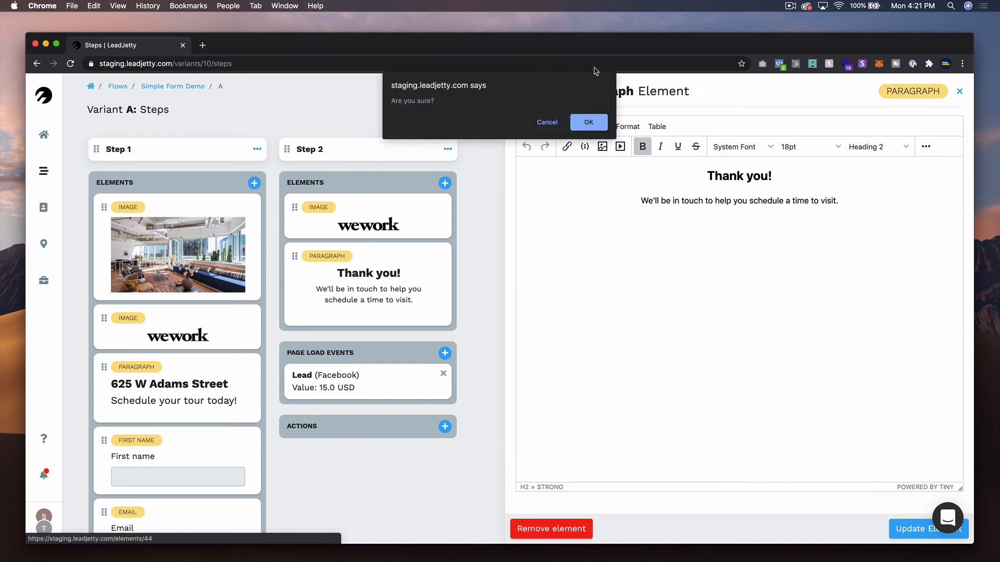
left_click(588, 122)
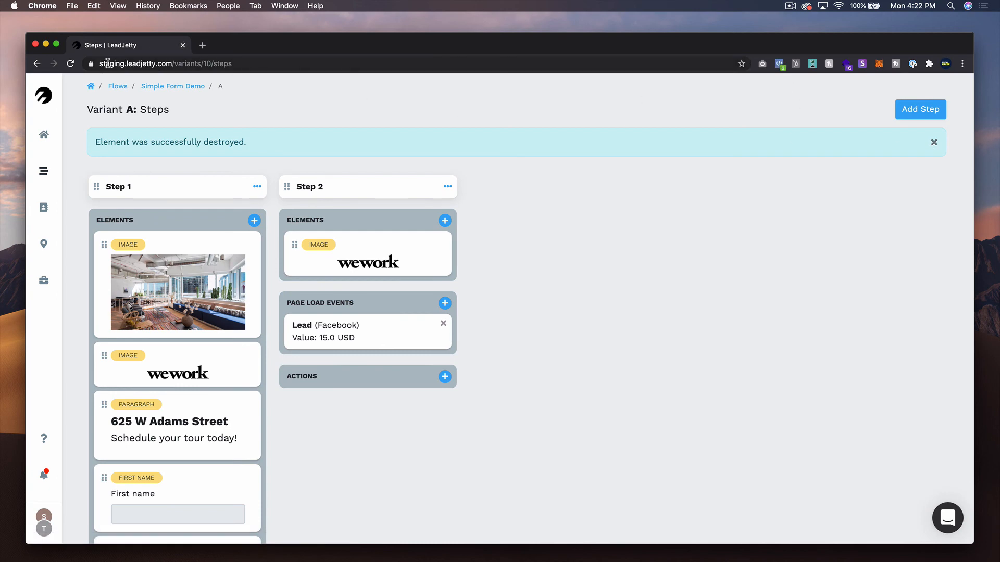
- Change Step 1's submit button text to "Request a Tour" and save the step settings
left_click(70, 63)
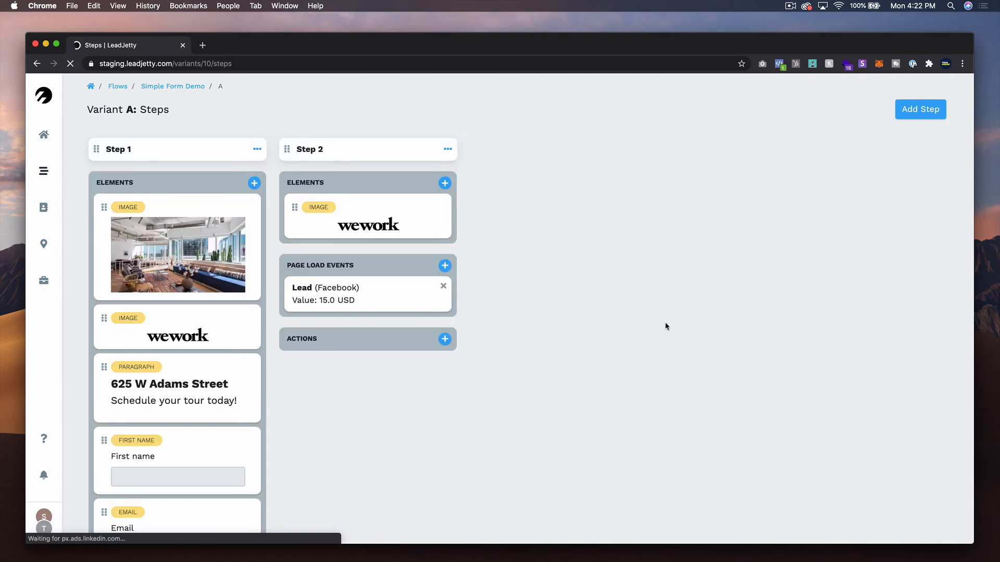
scroll(249, 279, "down", 5)
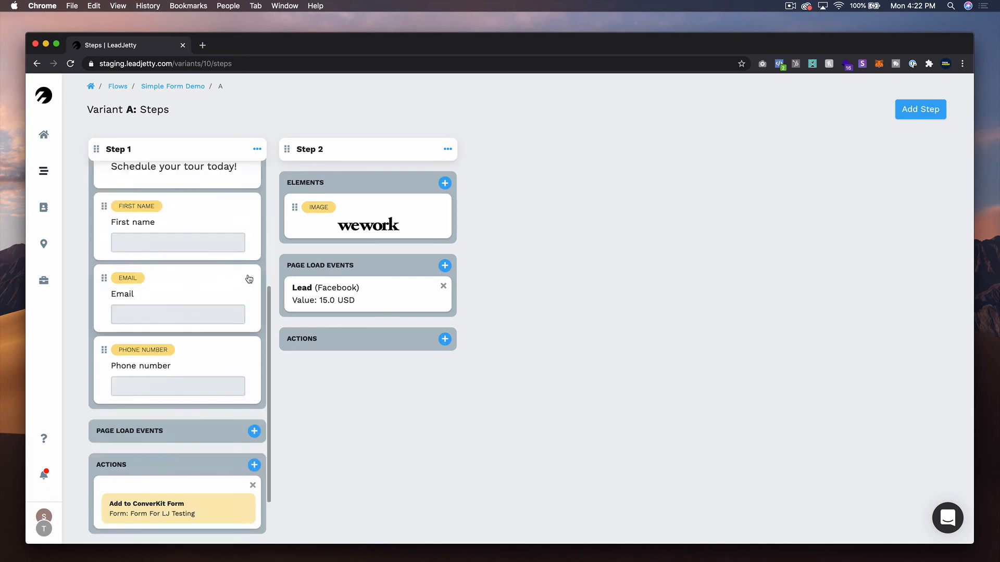
scroll(250, 172, "up", 10)
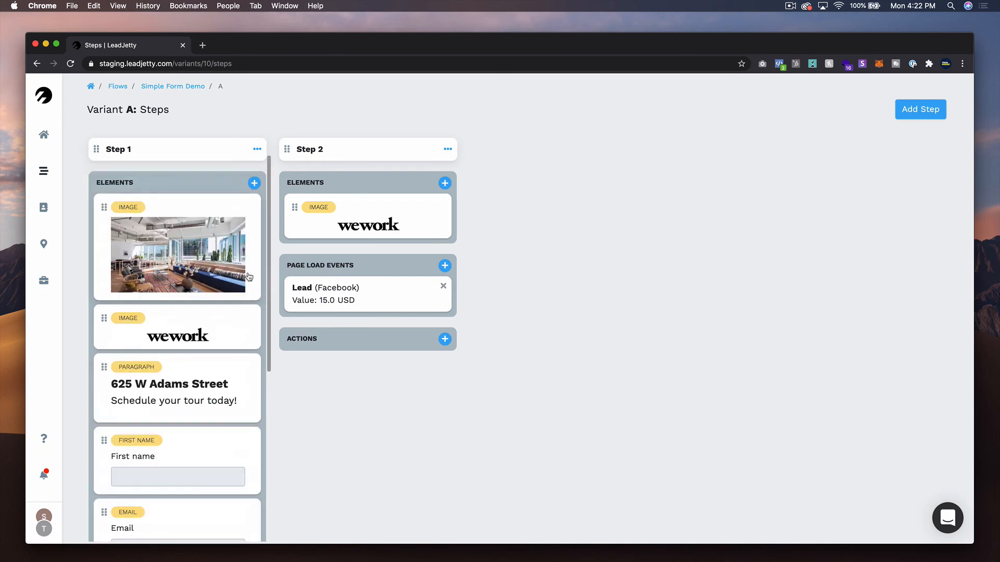
left_click(257, 150)
left_click(457, 156)
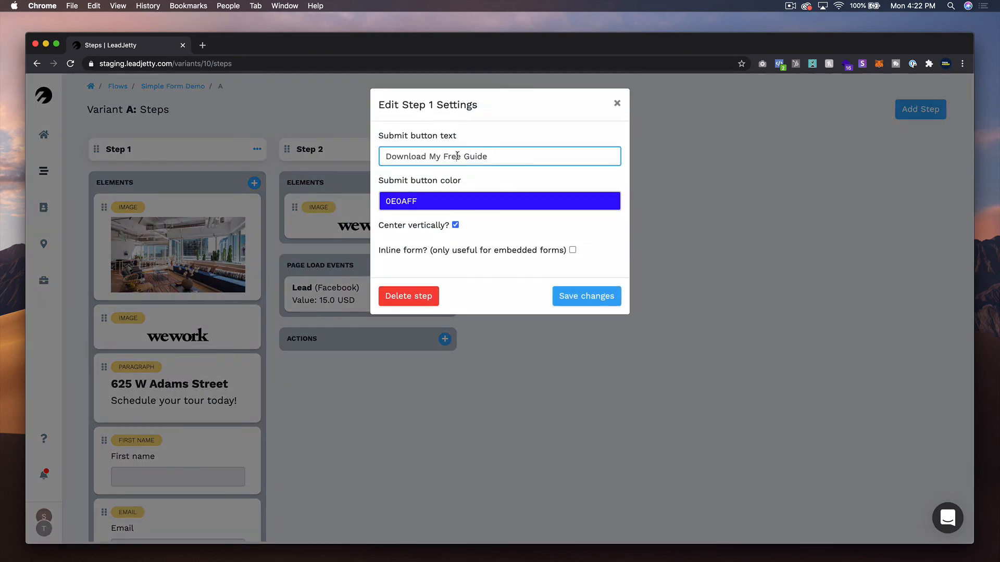
triple_click(458, 156)
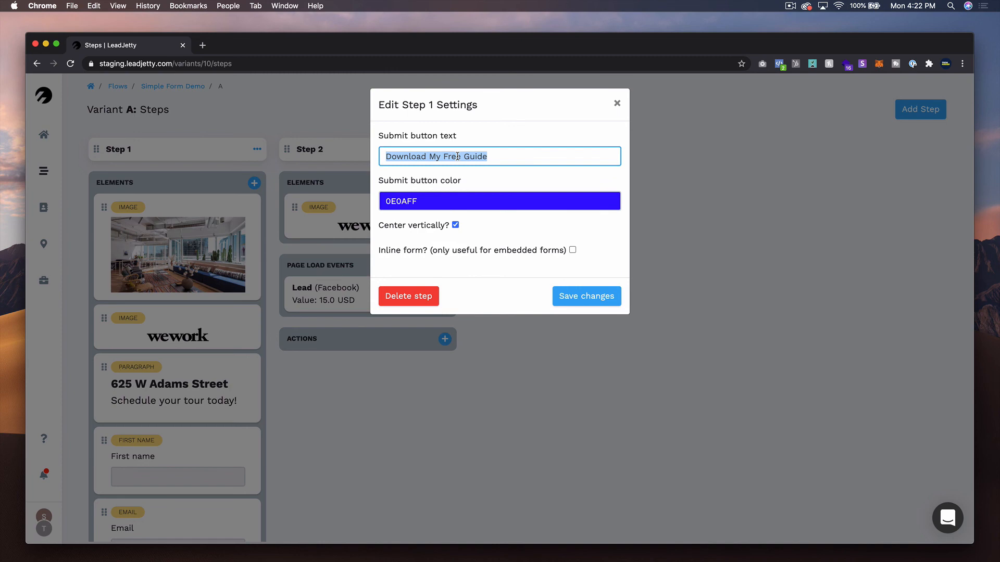
type("Reques")
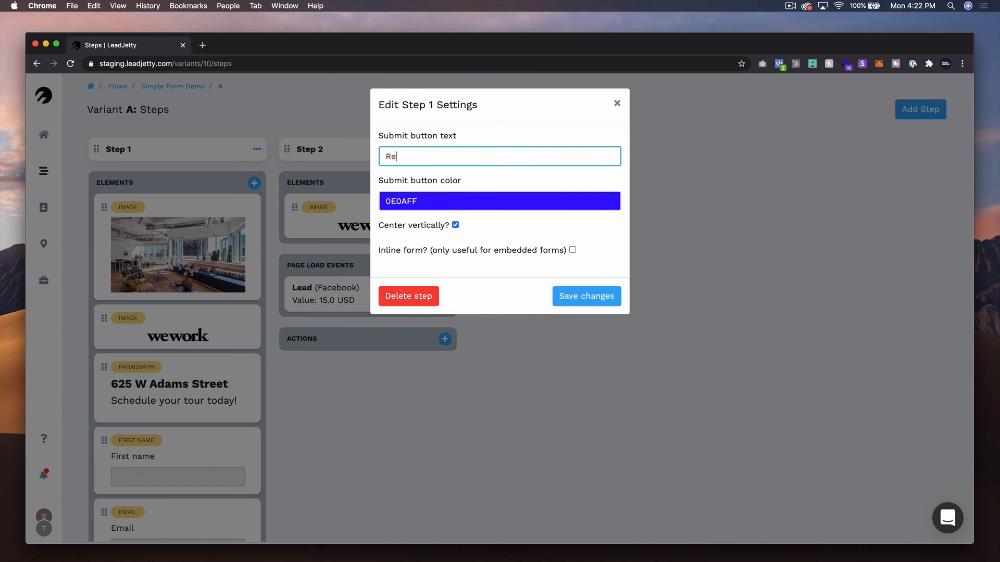
type("t a Tour")
left_click(590, 296)
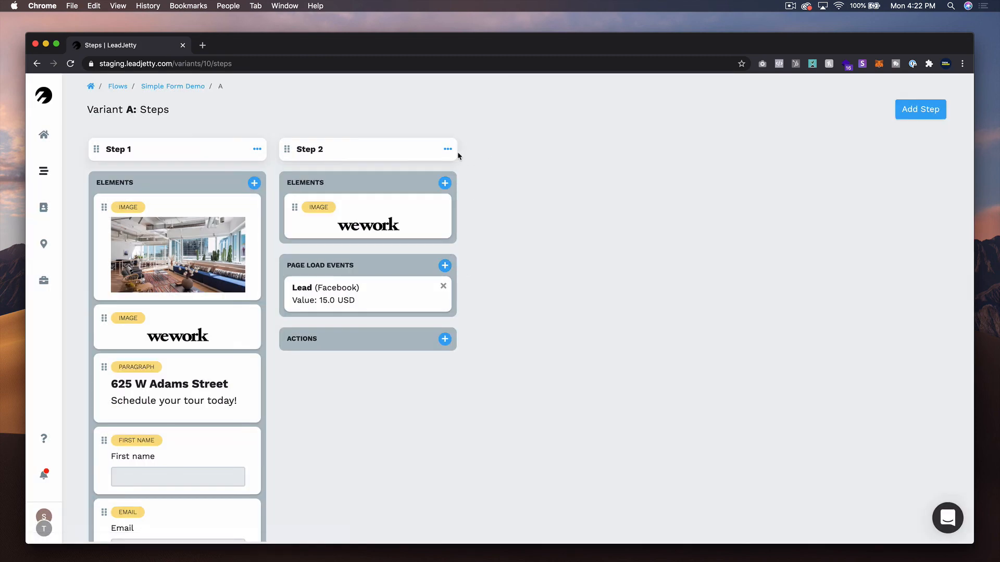
- Add a Multiple choice (buttons) element to Step 2 and open it for editing
left_click(445, 184)
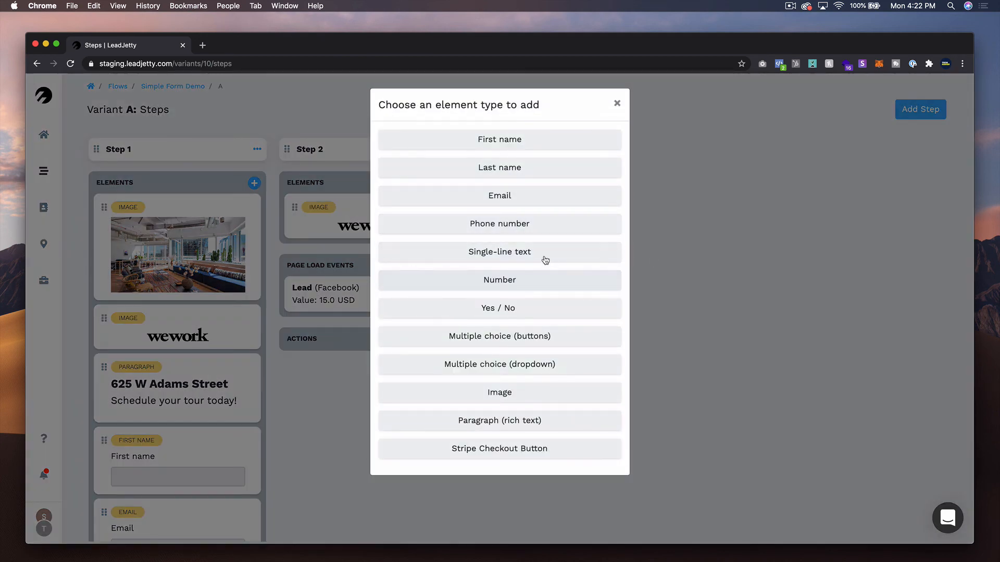
left_click(551, 339)
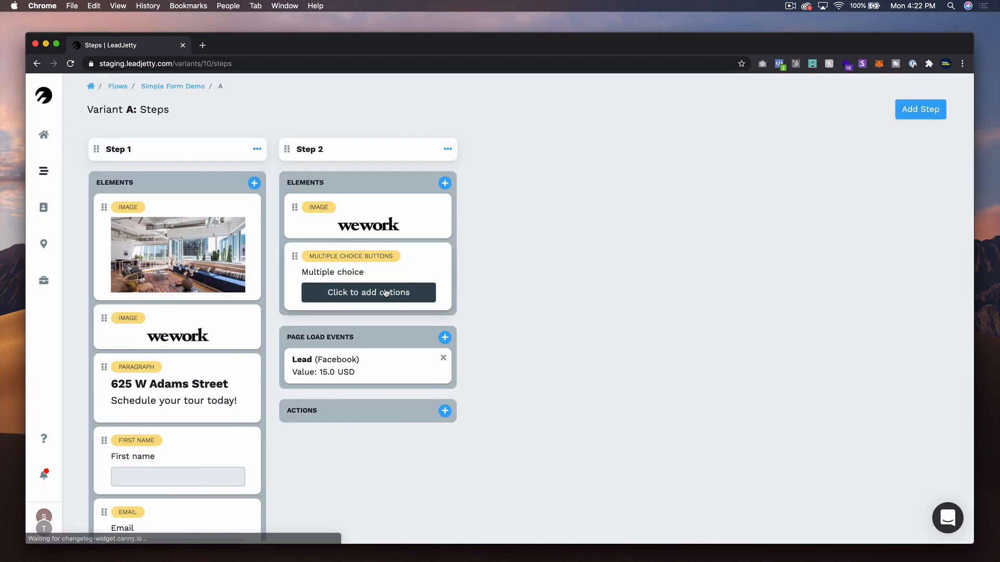
left_click(385, 293)
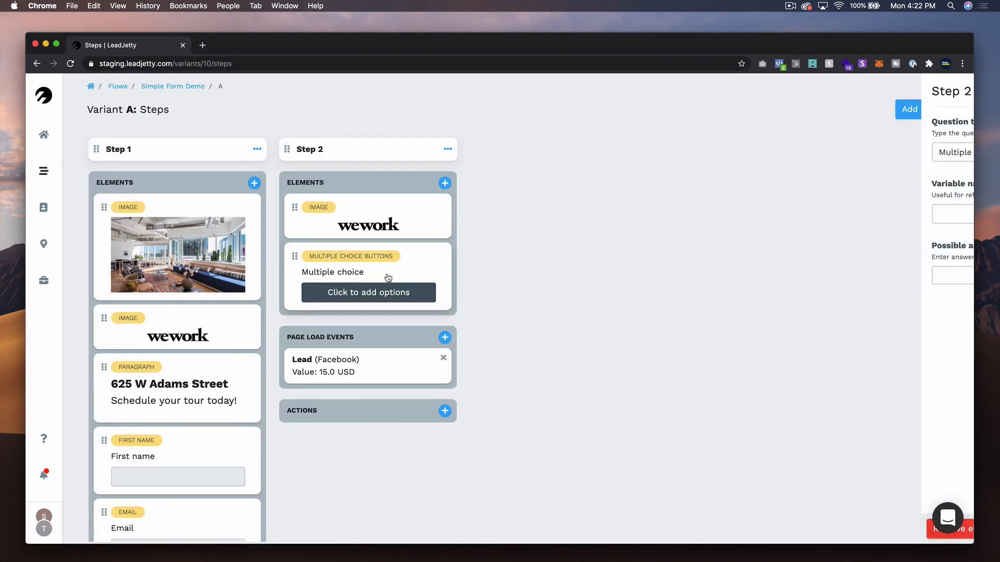
triple_click(563, 152)
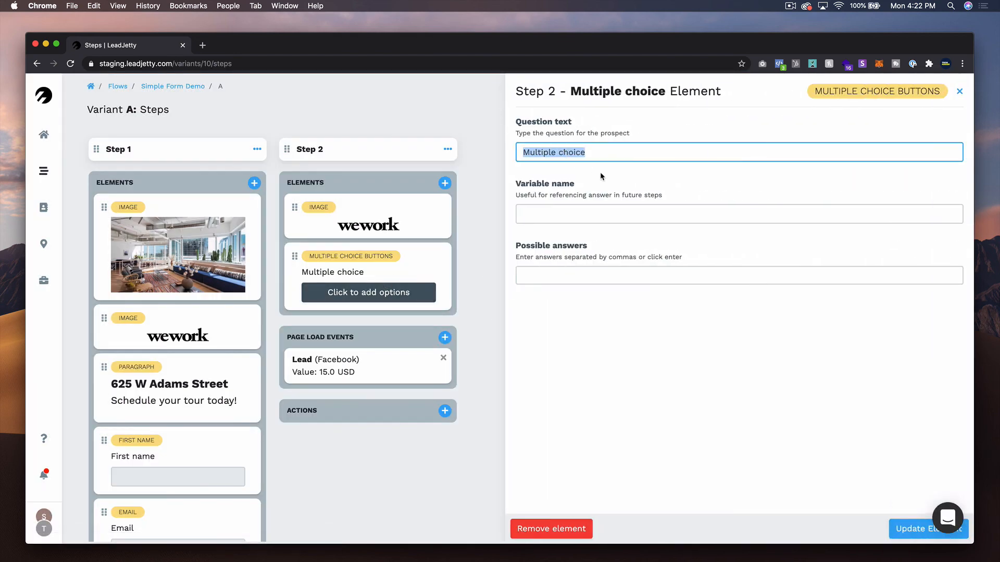
left_click(959, 91)
left_click(444, 182)
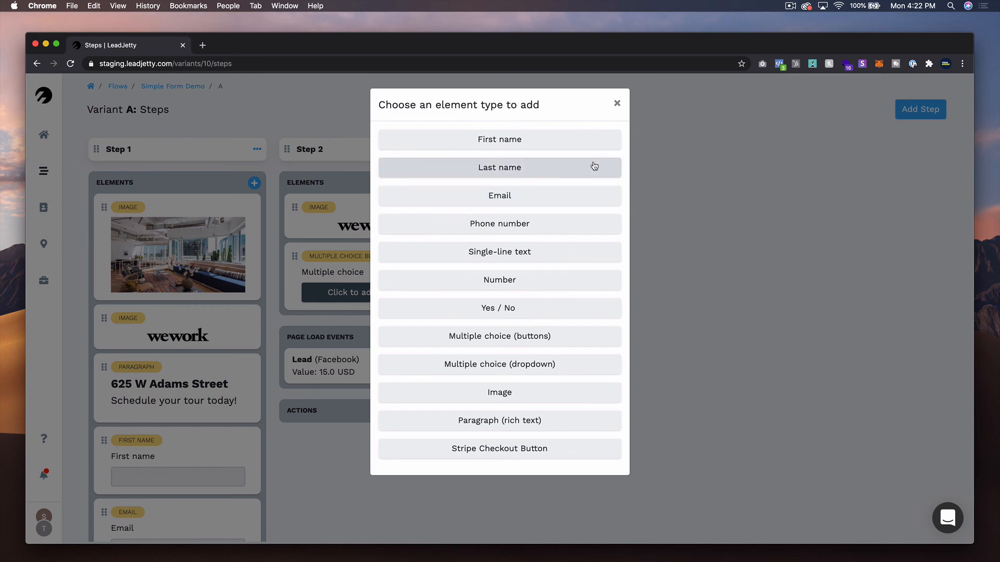
left_click(615, 105)
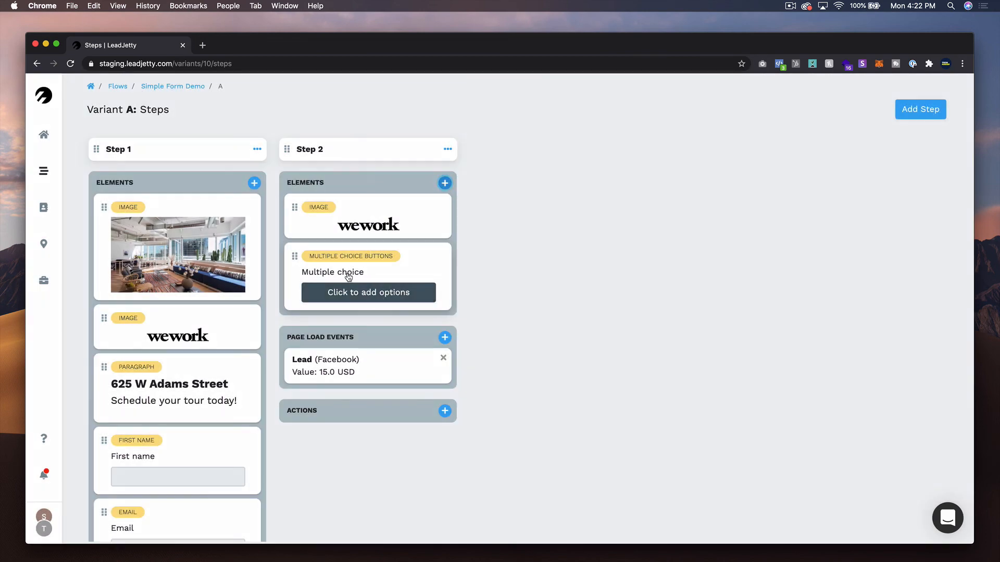
- Set the multiple choice question text to "How many people are on your team?"
left_click(349, 276)
left_click(589, 152)
left_click_drag(589, 152, 522, 153)
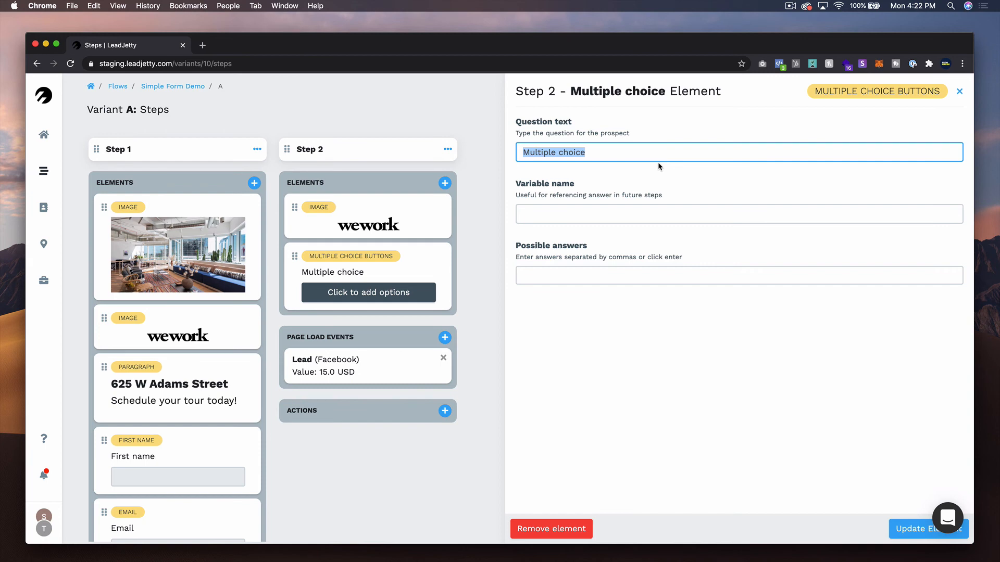
type("How many people are on your team?")
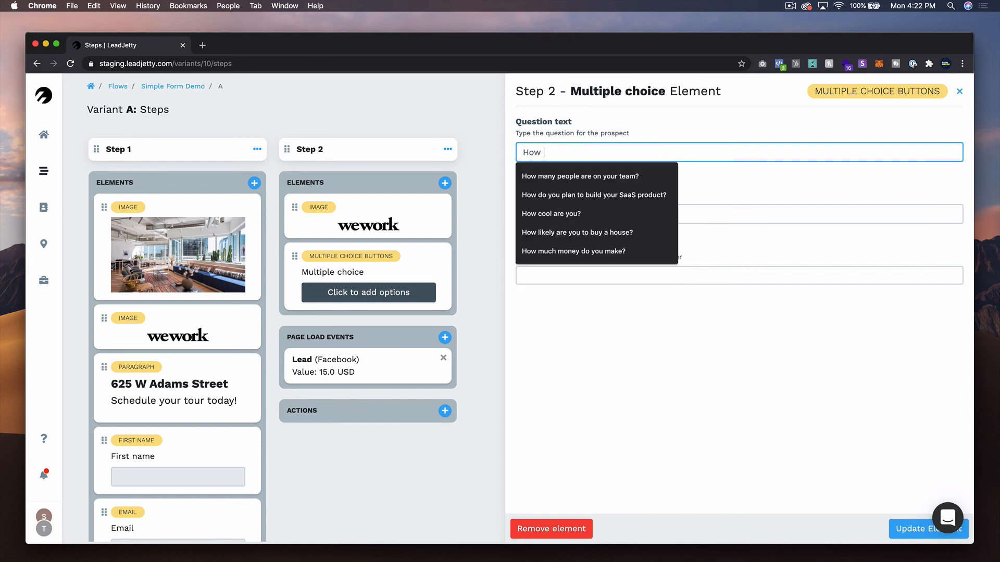
left_click(614, 175)
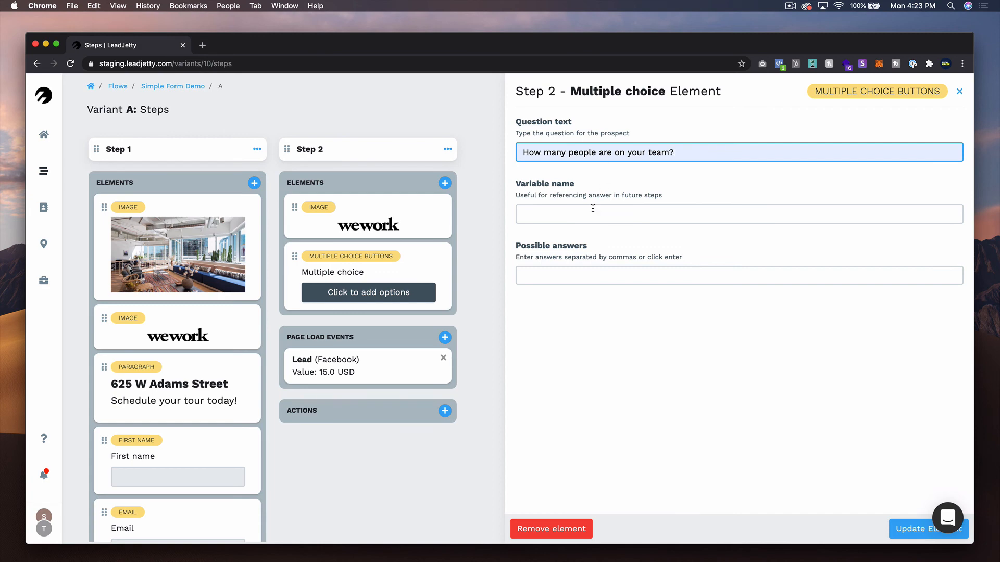
- Add the answers "It's just me", "2 - 5", "6 - 10", "10 -20" and "20+", then update the element
left_click(585, 277)
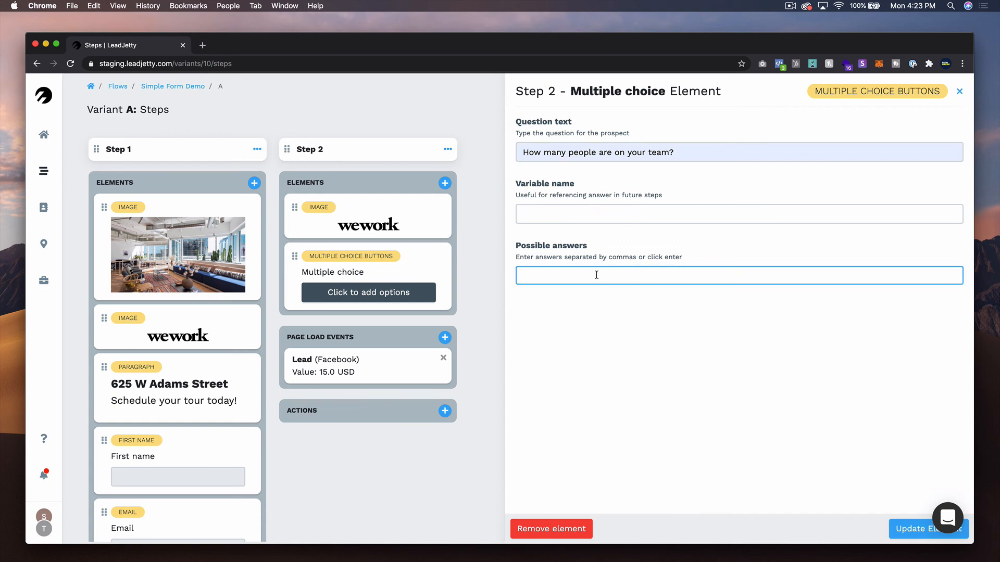
type("It's just m")
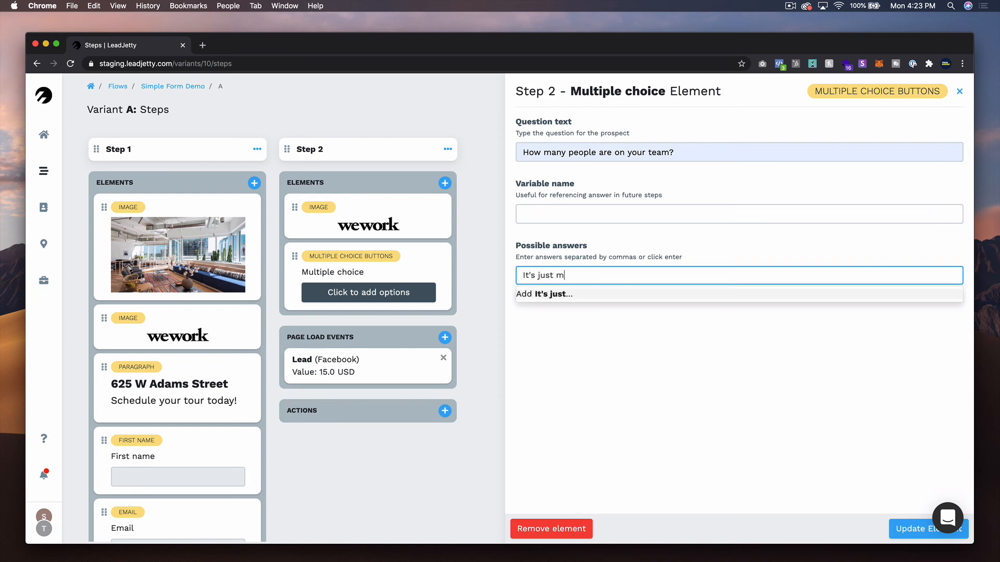
type("e 2")
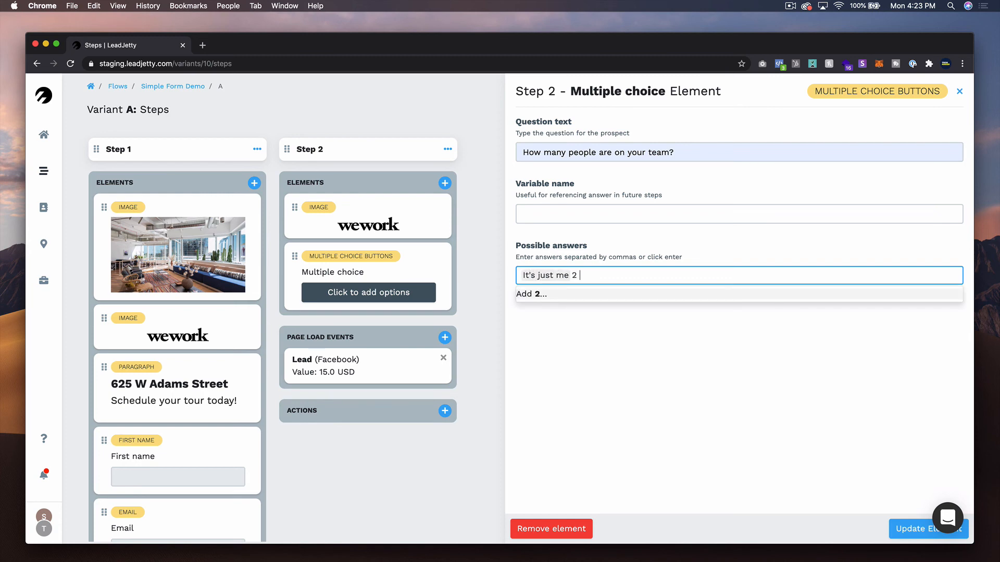
type(" - 5")
key("Return")
type("6")
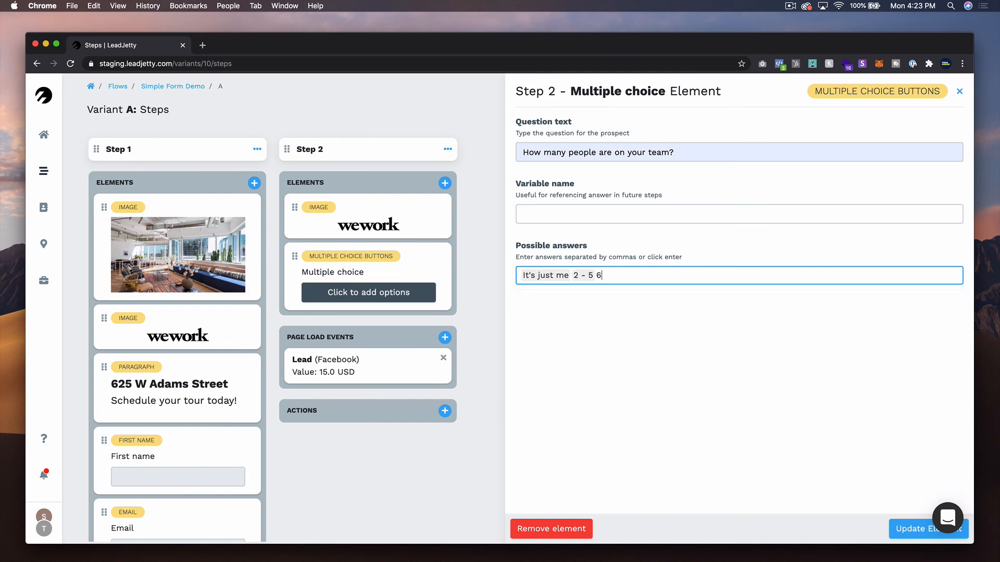
type(" - 10")
key("Return")
type("10 -")
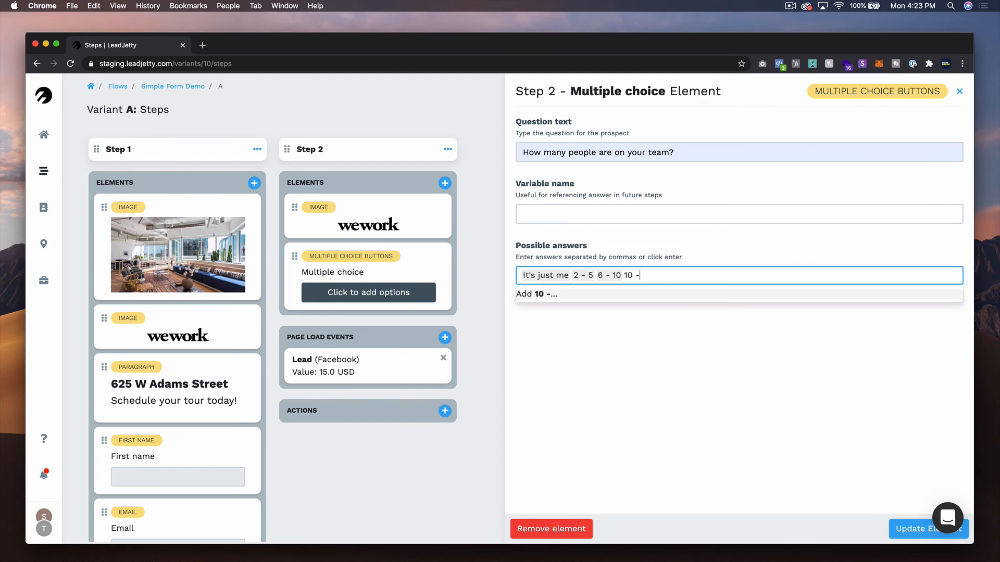
type("2-")
key("Return")
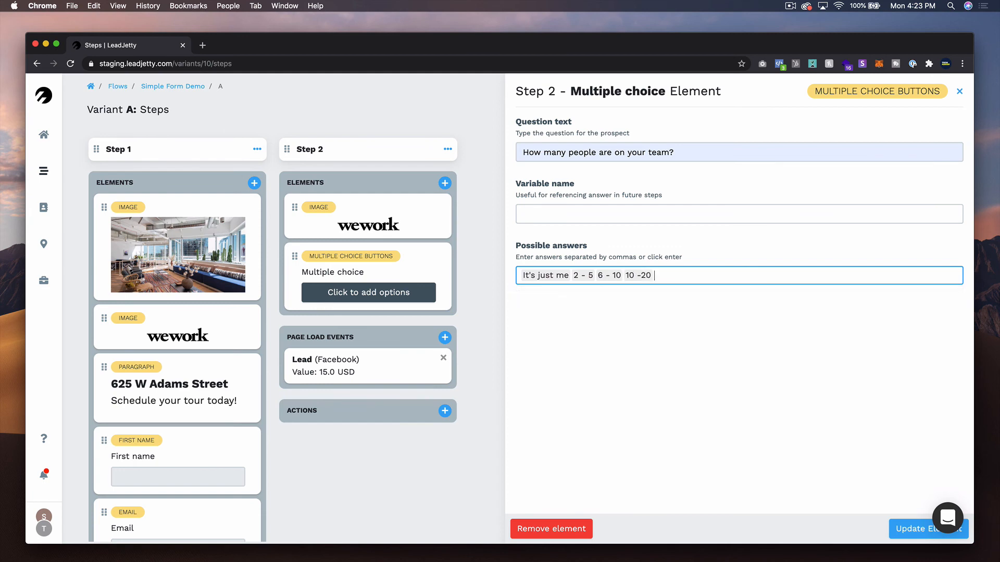
type("20+")
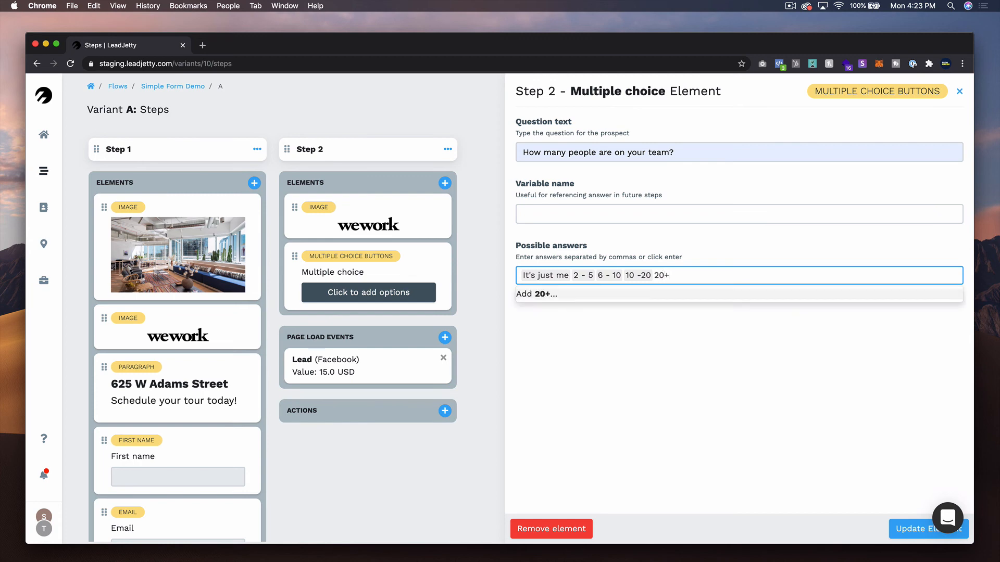
key("Return")
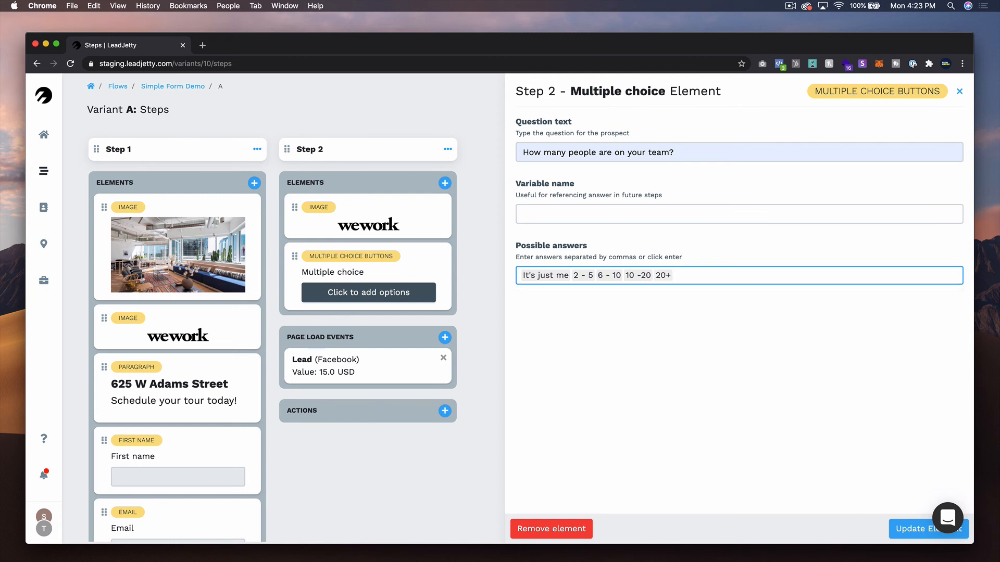
left_click(907, 529)
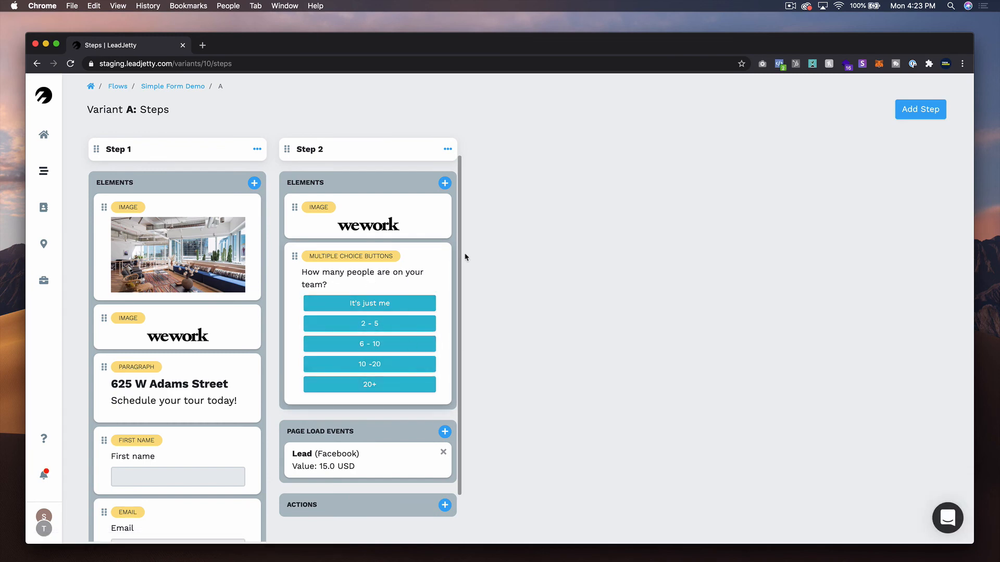
- Go to the flow's variants page and open variant A's live preview in a new tab
left_click(142, 89)
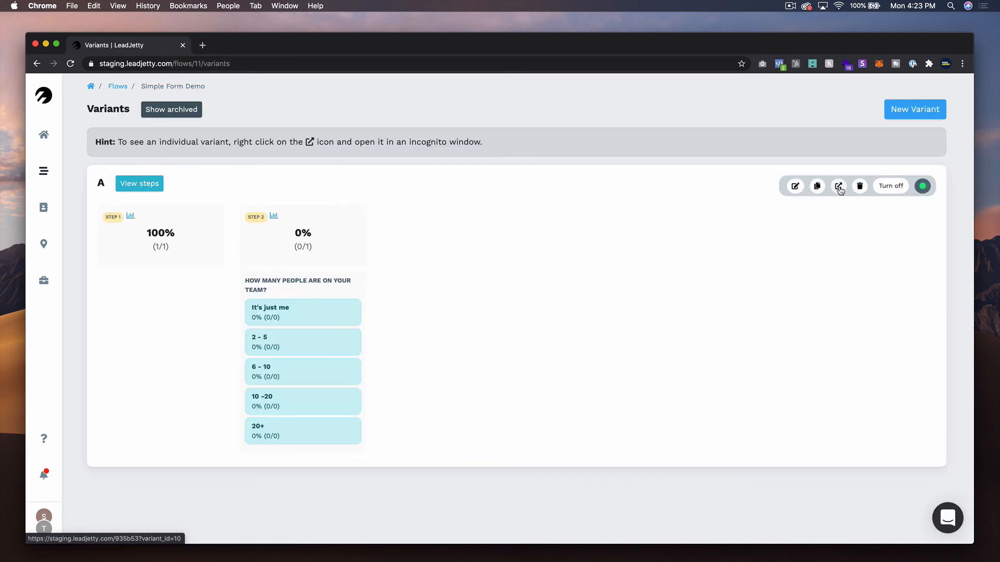
left_click(838, 186)
left_click(144, 47)
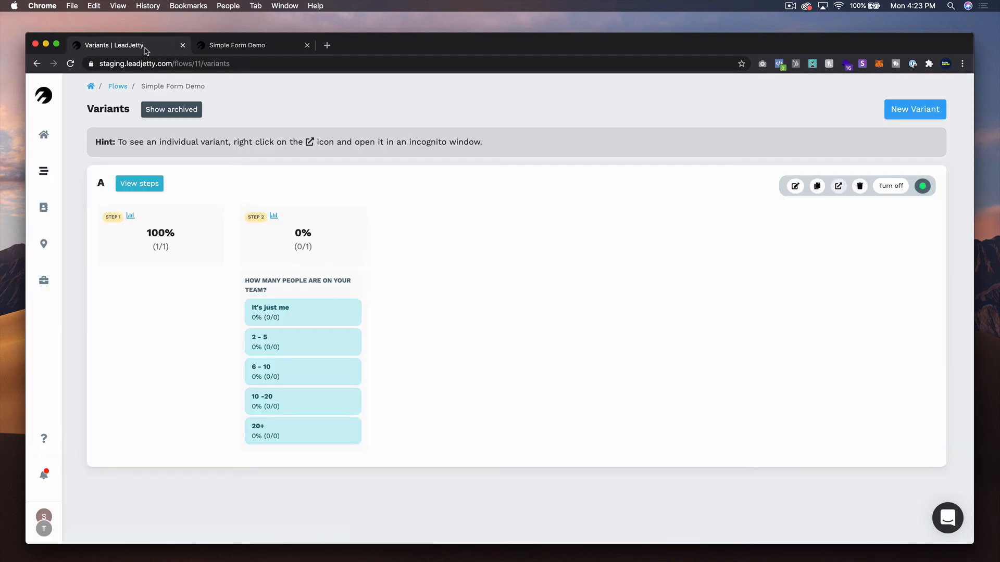
- Return to the steps page, then submit the first step in the live preview to check the team-size question
left_click(38, 64)
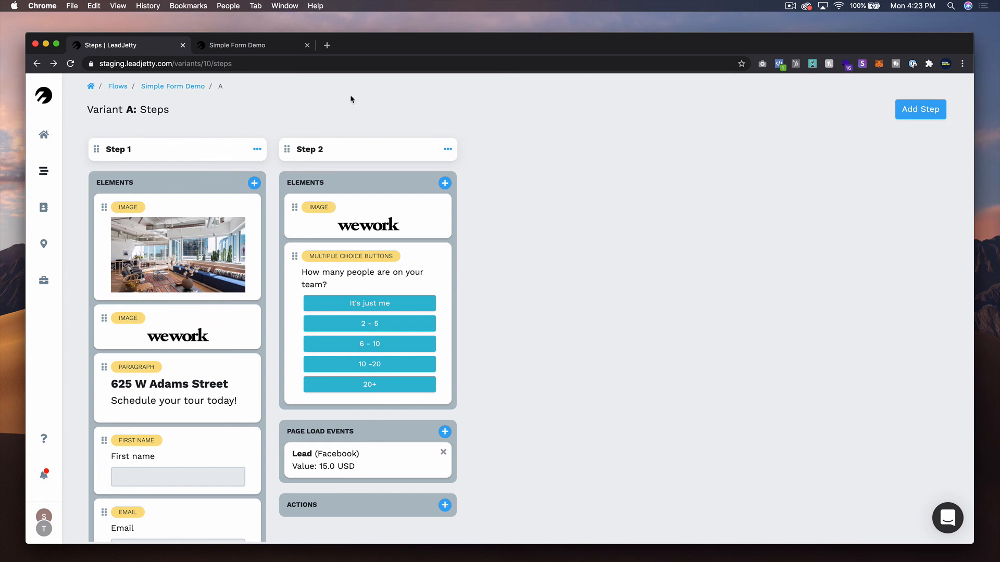
left_click(236, 47)
scroll(646, 344, "down", 2)
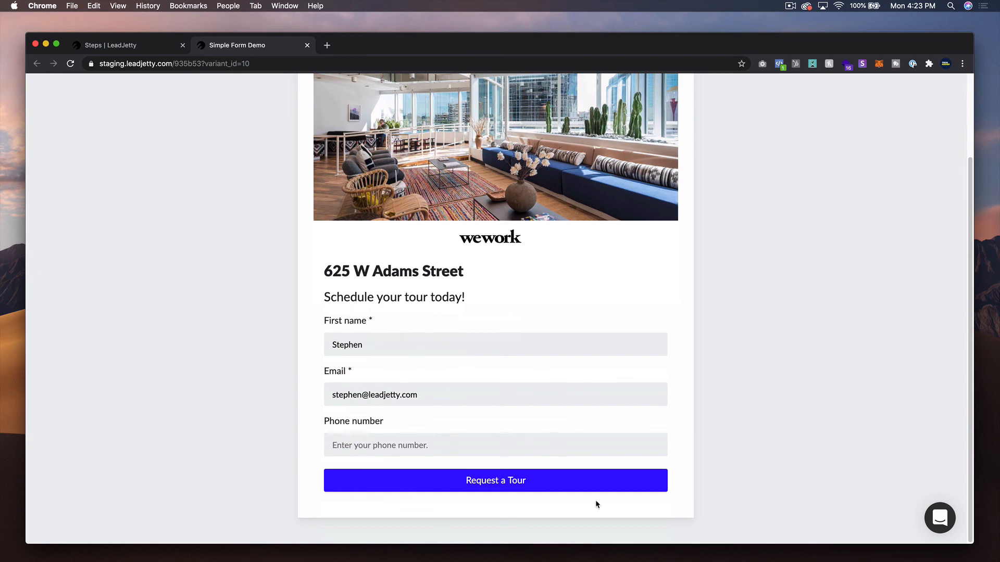
left_click(499, 479)
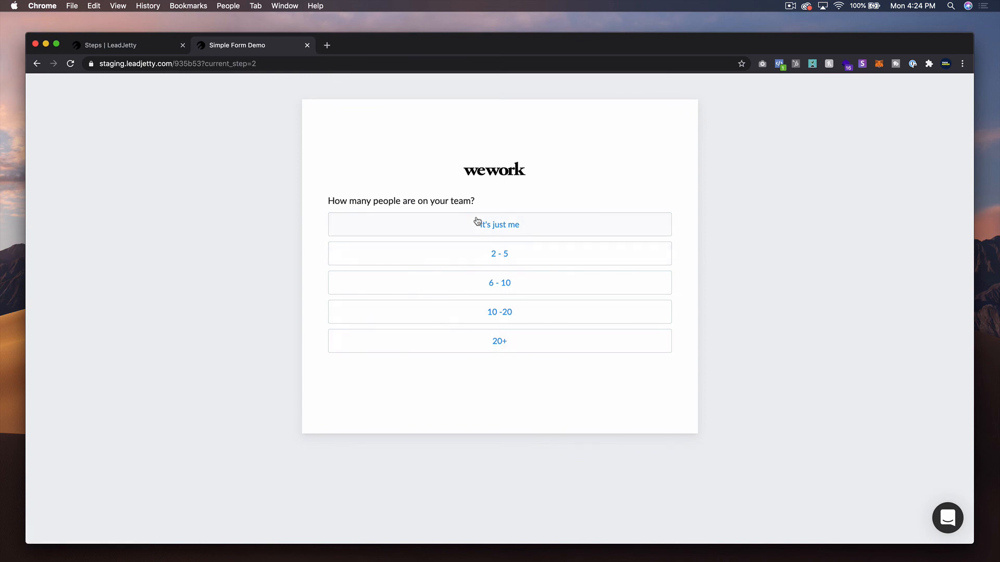
- Add a Step 2 action that tags the ConvertKit subscriber with hot_desk
left_click(152, 45)
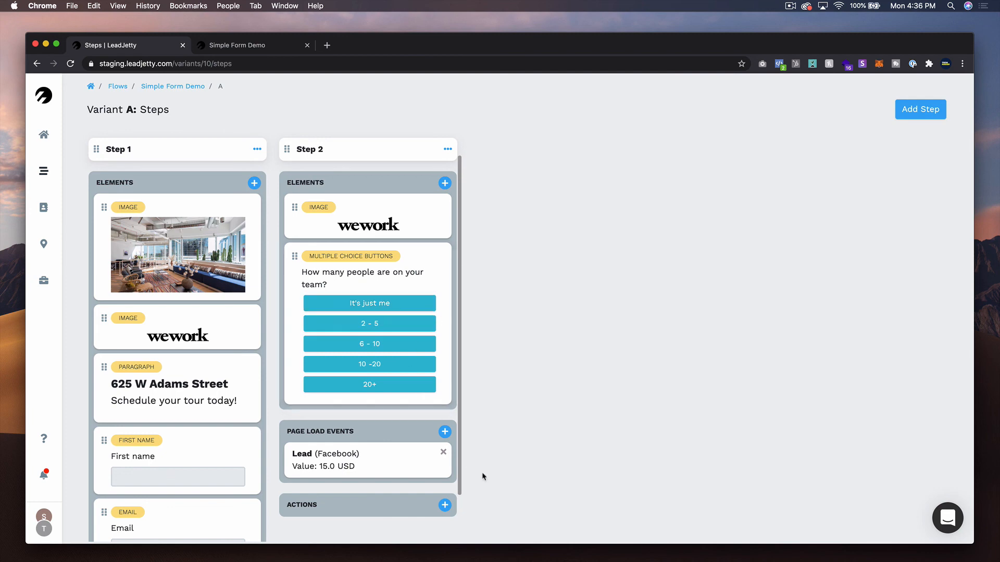
scroll(412, 467, "down", 2)
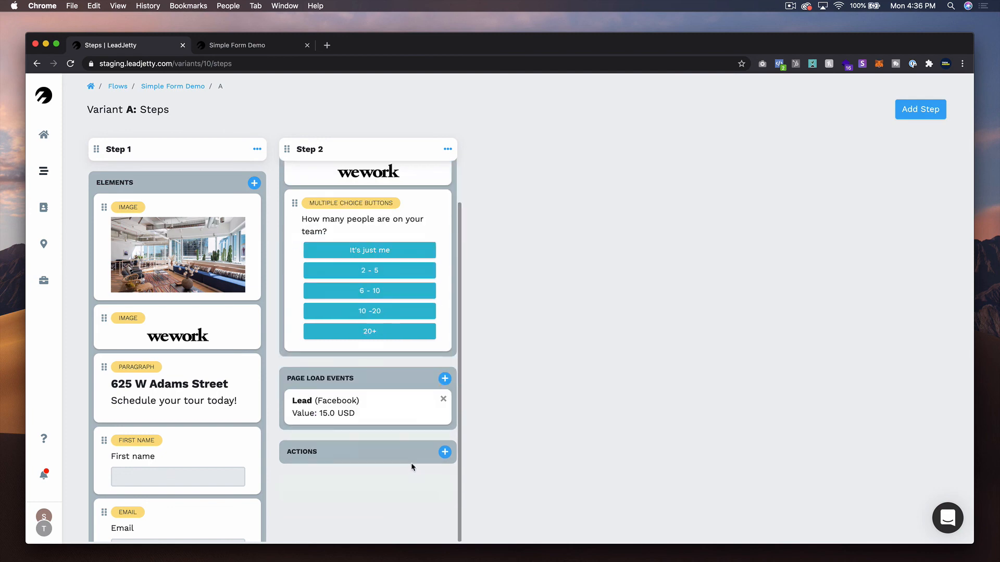
left_click(444, 452)
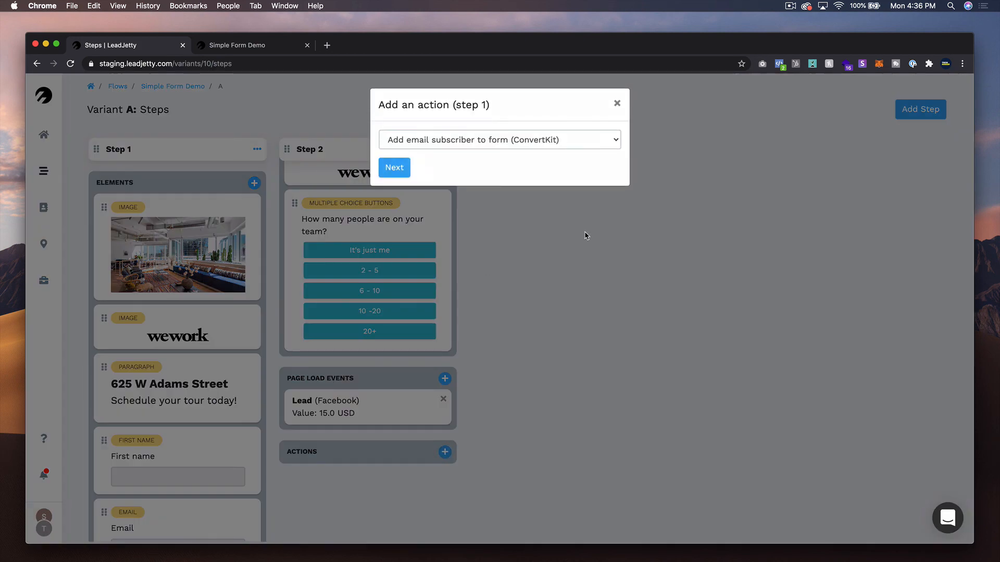
left_click(506, 149)
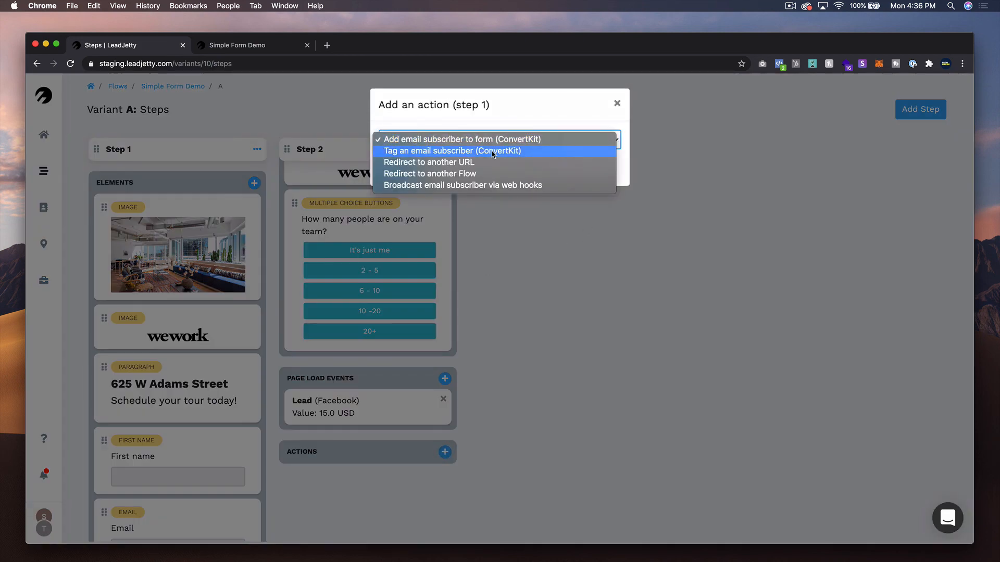
left_click(492, 152)
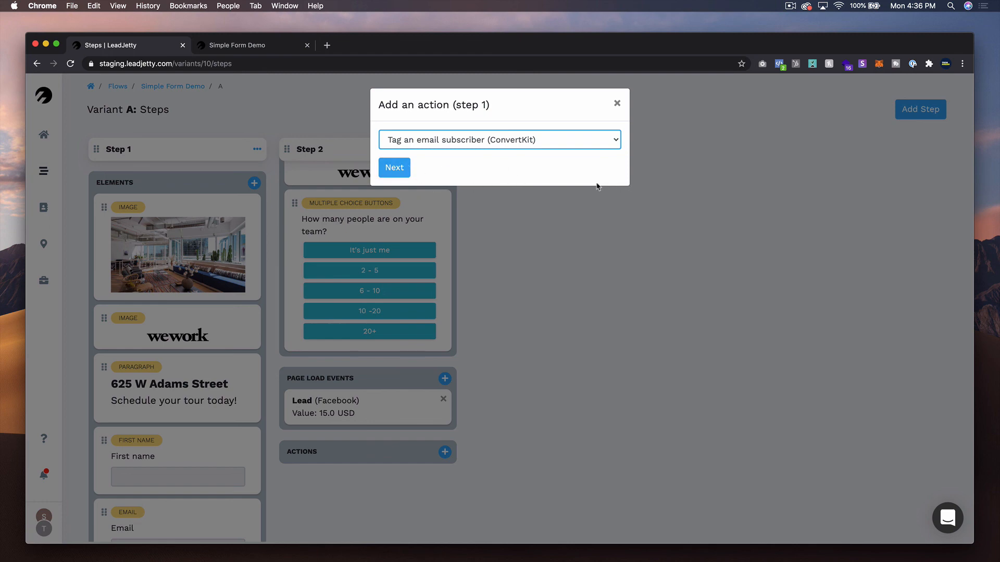
left_click(407, 177)
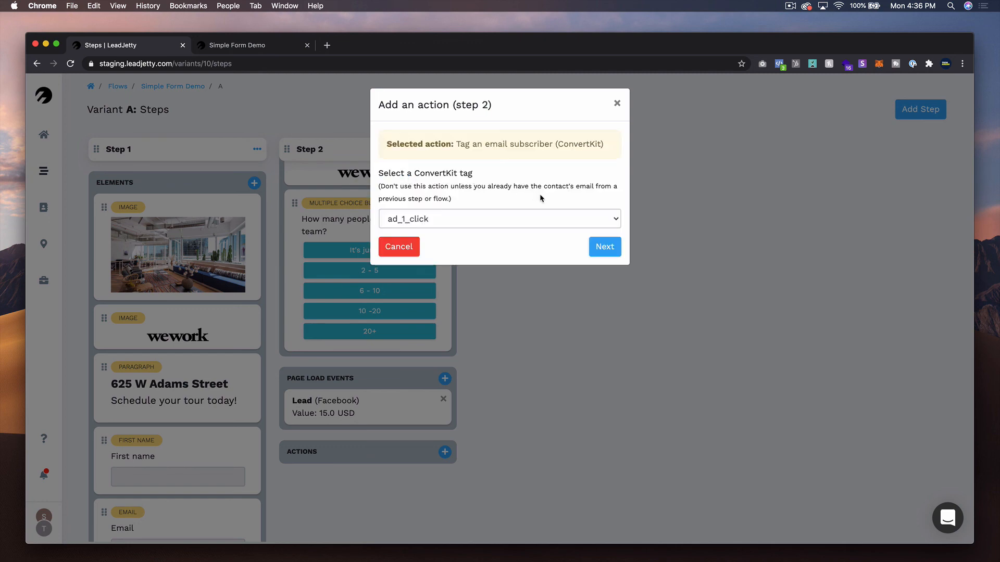
left_click(568, 219)
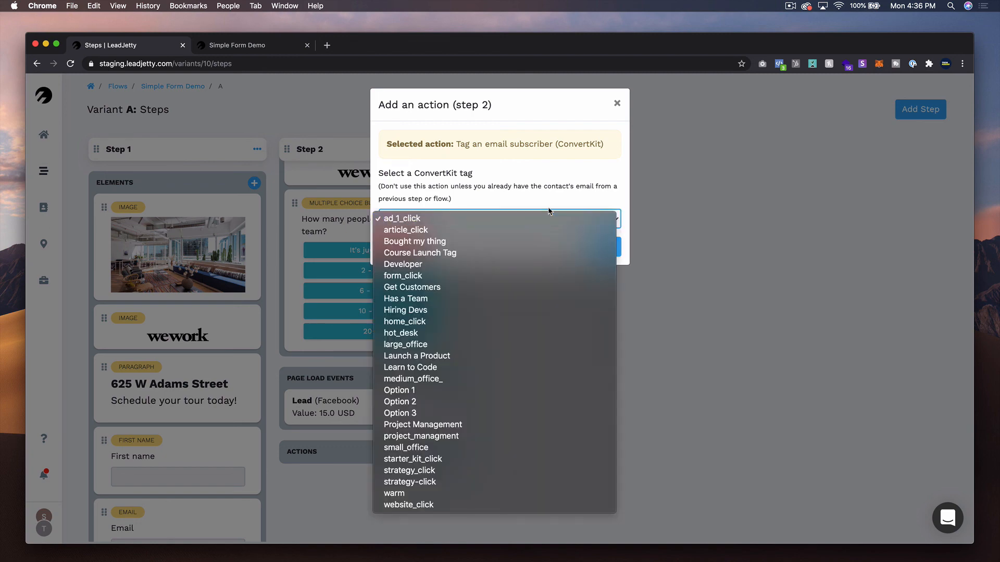
left_click(443, 336)
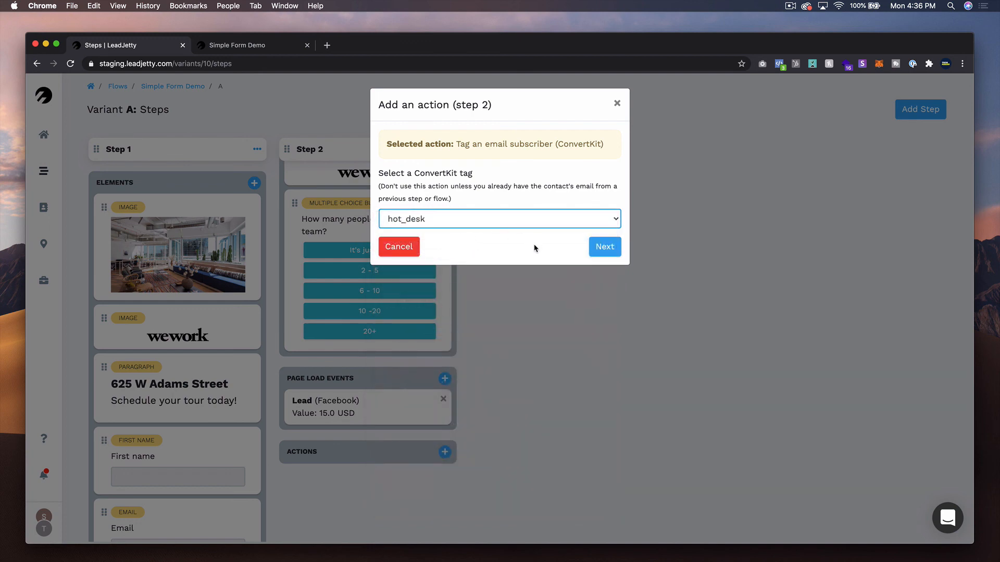
left_click(605, 248)
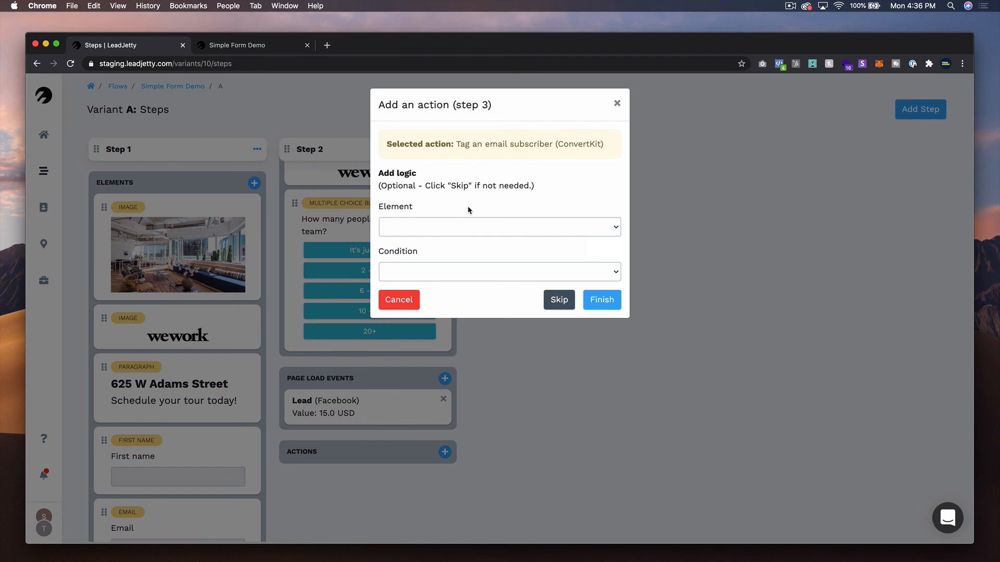
- Make the action apply when "How many people are on your team?" is equal to "It's just me"
left_click(454, 232)
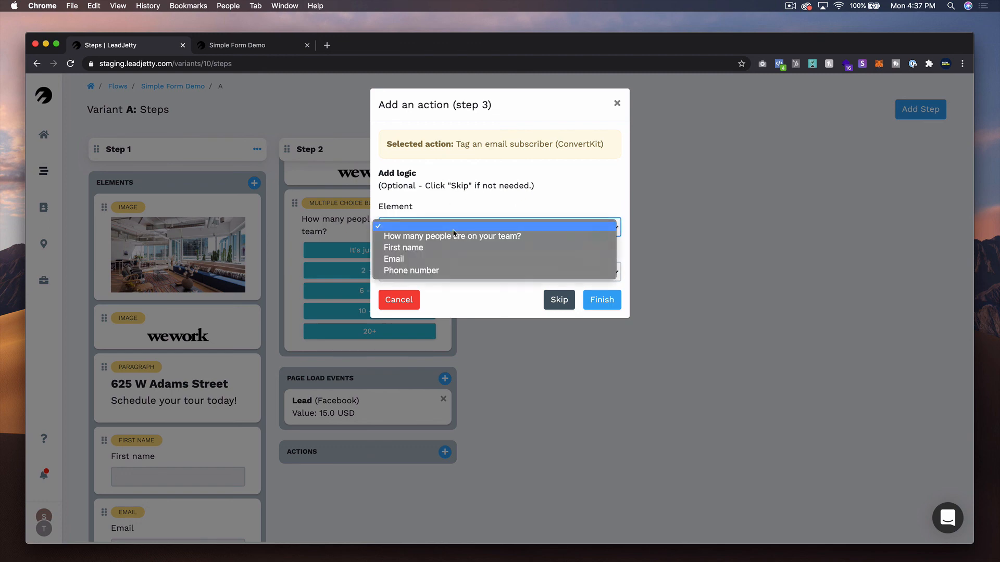
left_click(508, 240)
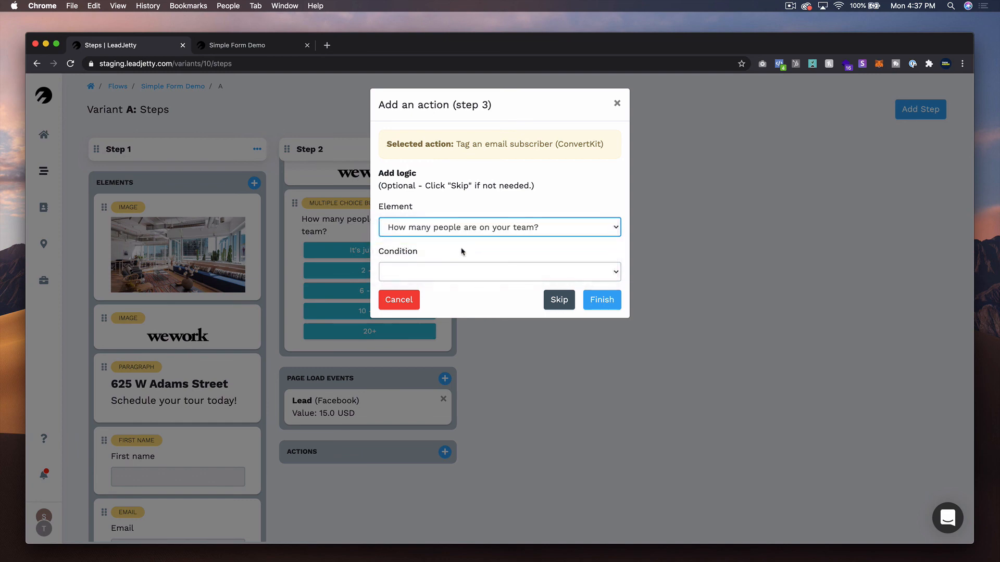
left_click(446, 272)
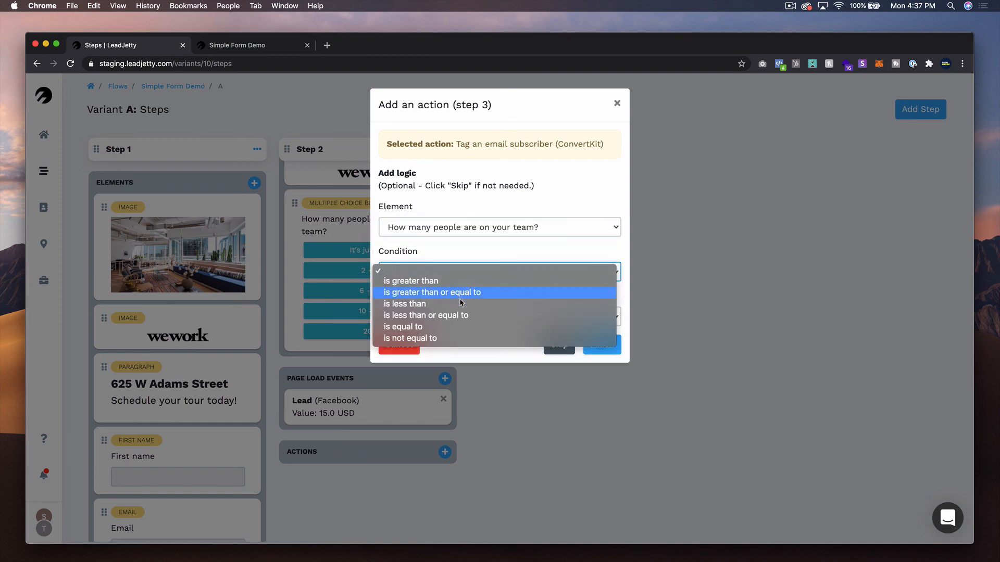
left_click(484, 327)
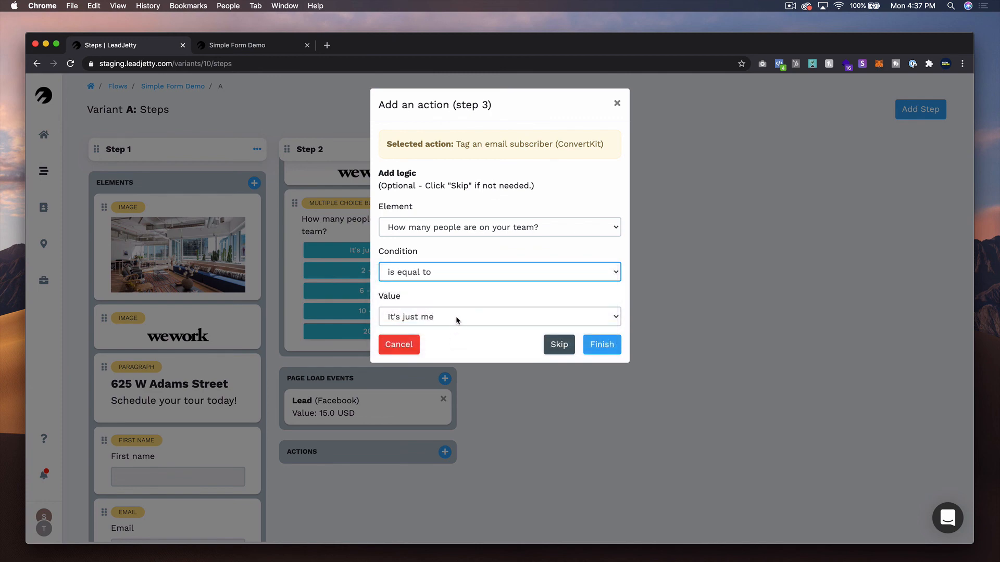
left_click(457, 317)
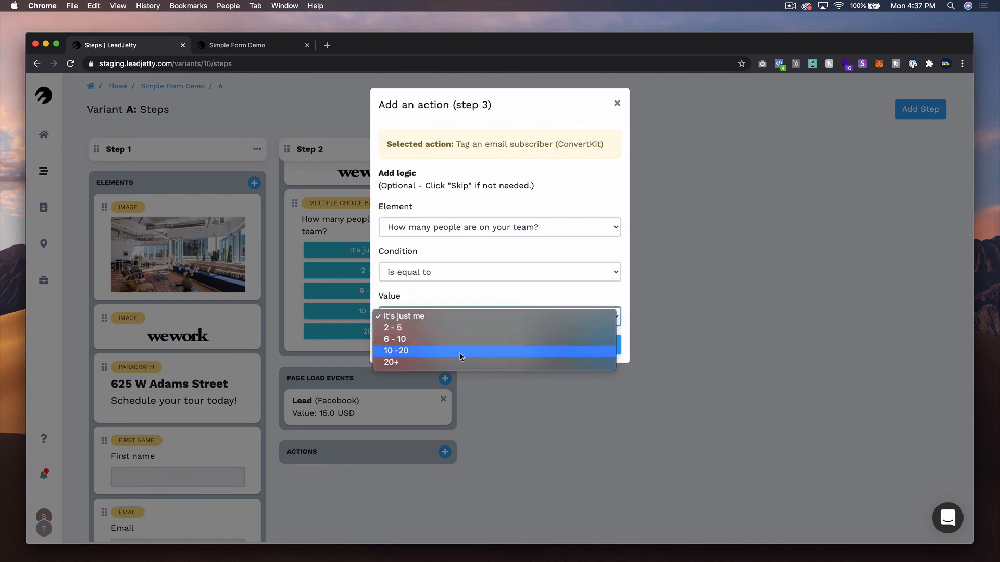
left_click(465, 323)
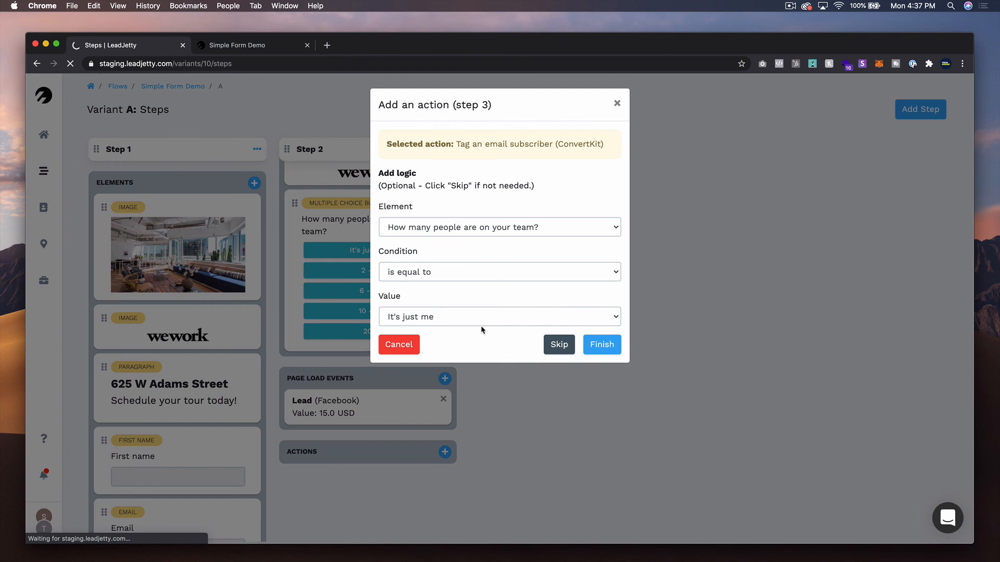
scroll(381, 318, "down", 5)
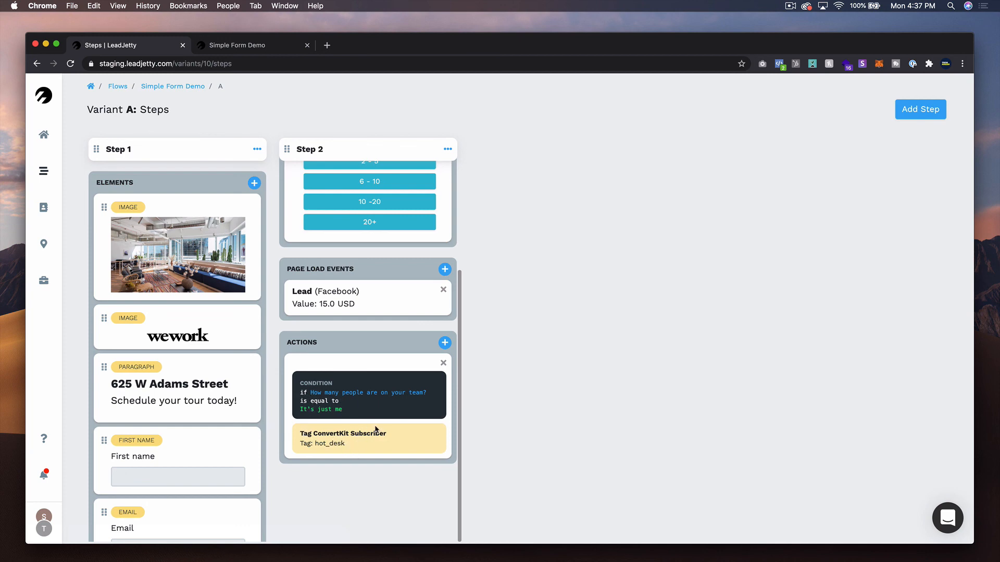
- Add a second Step 2 action that tags the ConvertKit subscriber with small_office
scroll(374, 428, "up", 5)
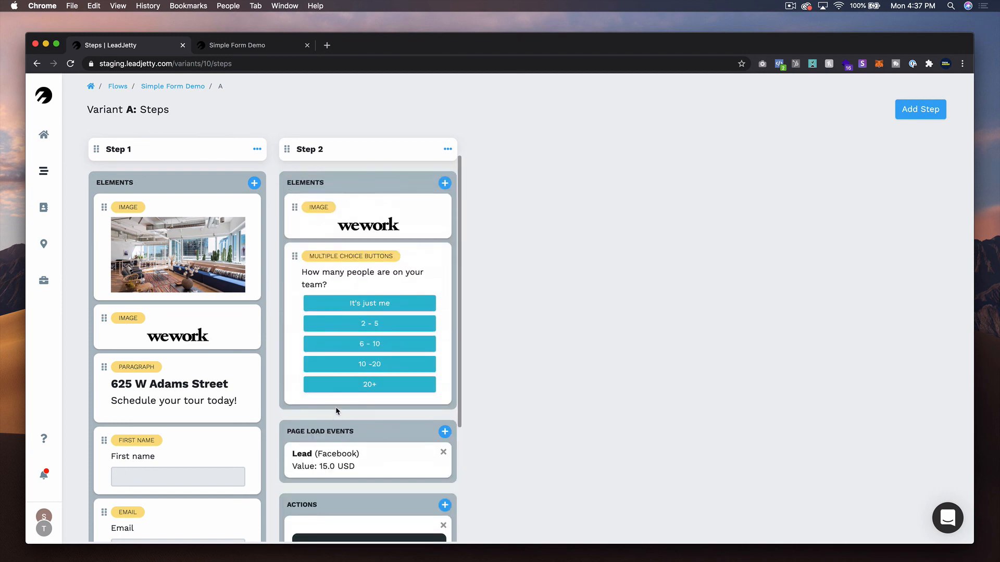
scroll(336, 412, "down", 5)
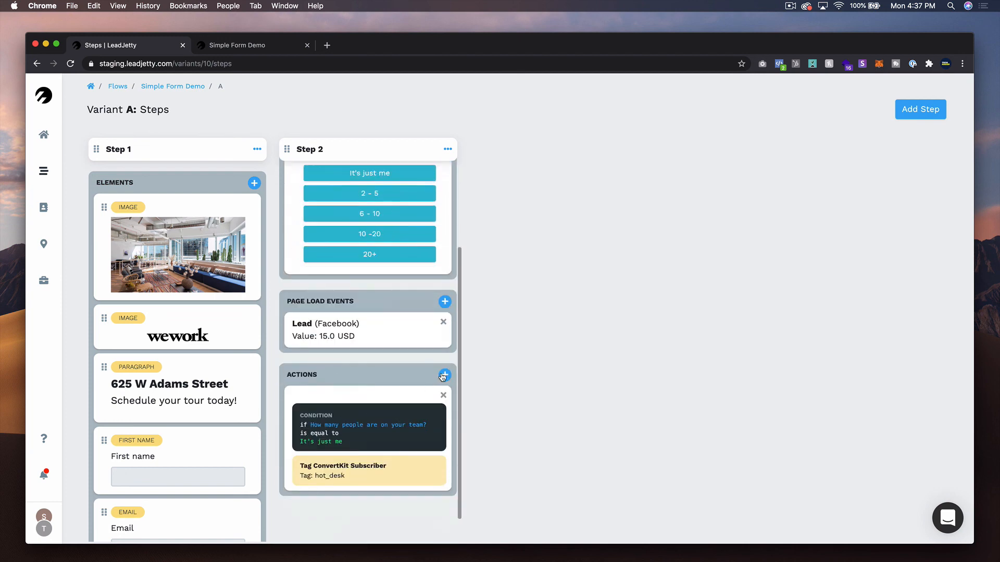
left_click(442, 376)
left_click(460, 146)
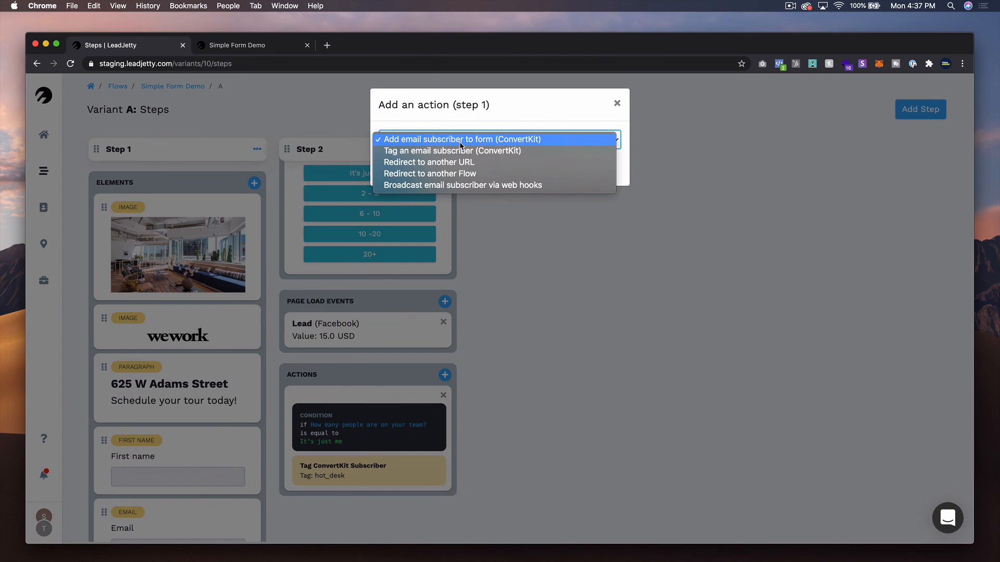
left_click(461, 151)
left_click(396, 167)
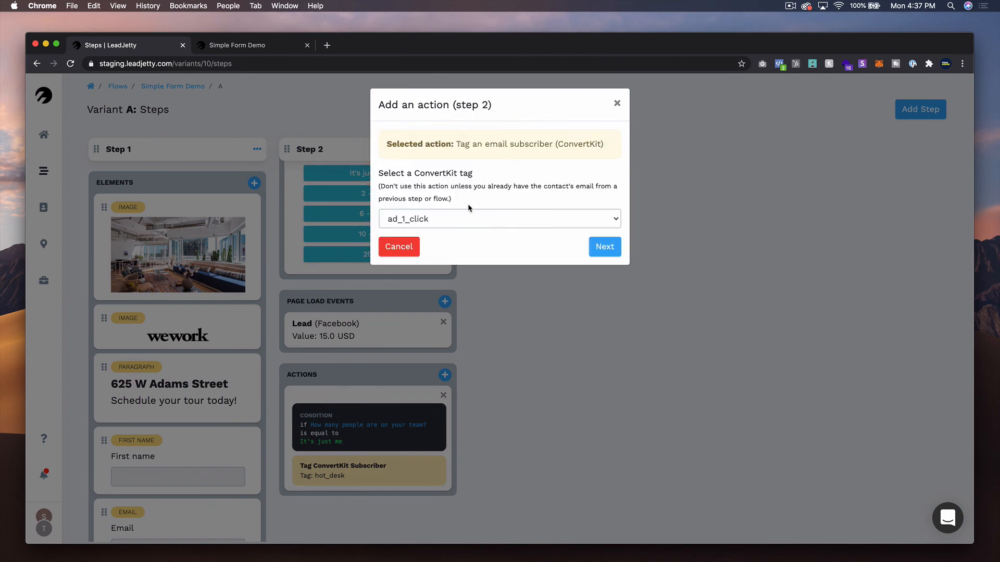
left_click(470, 220)
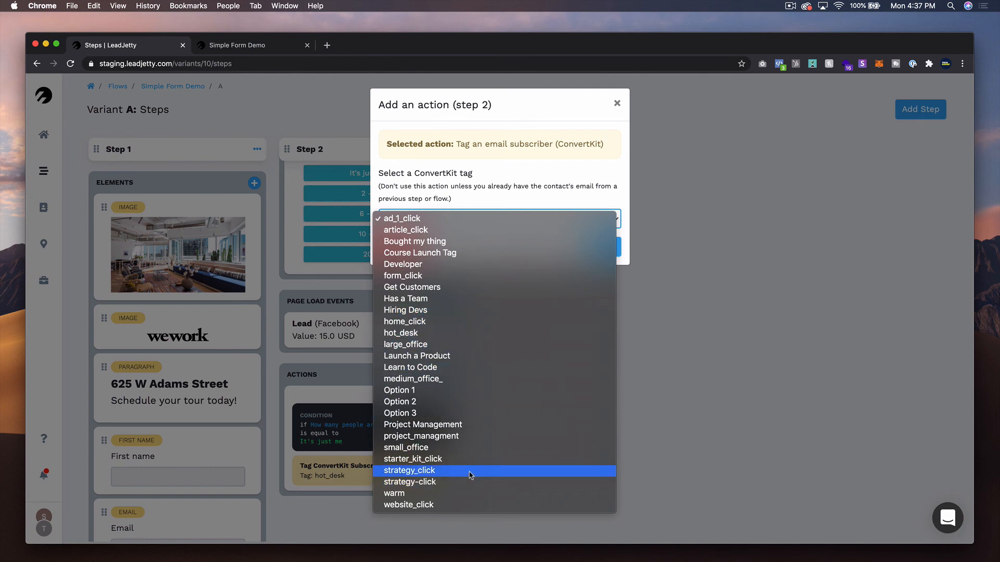
left_click(463, 448)
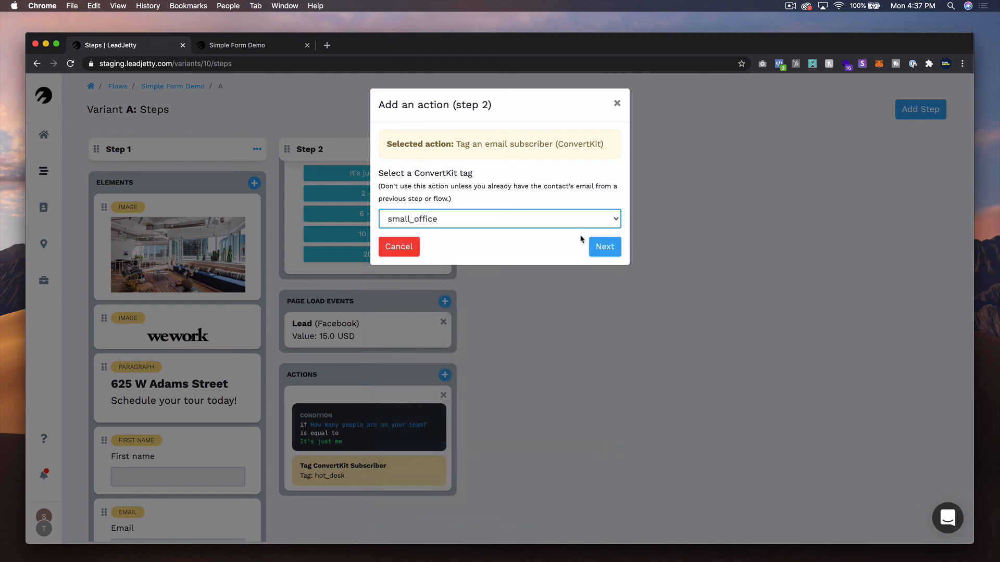
left_click(599, 246)
- Make it apply when the team-size question is equal to "2 - 5" and finish the action
left_click(445, 227)
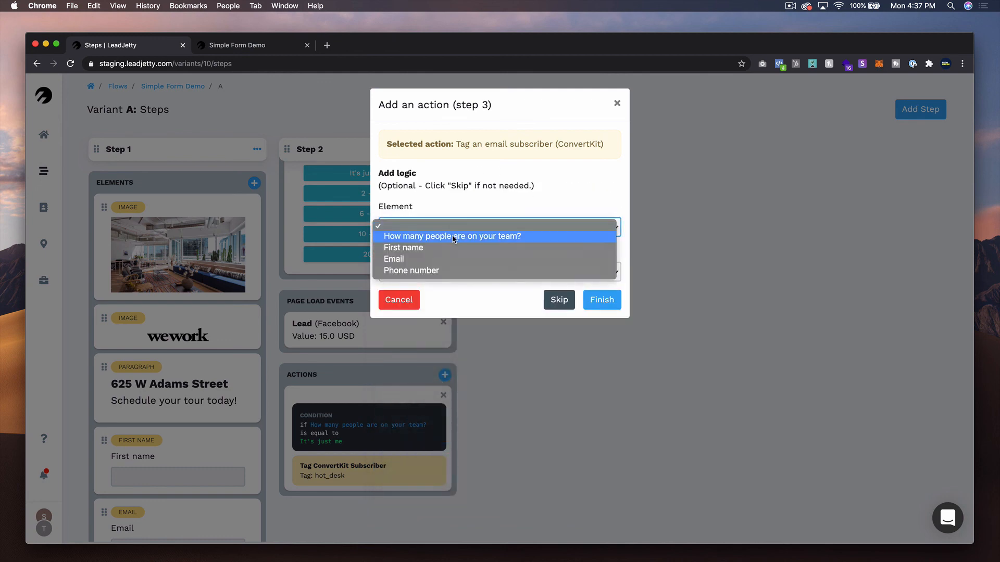
left_click(454, 236)
left_click(440, 272)
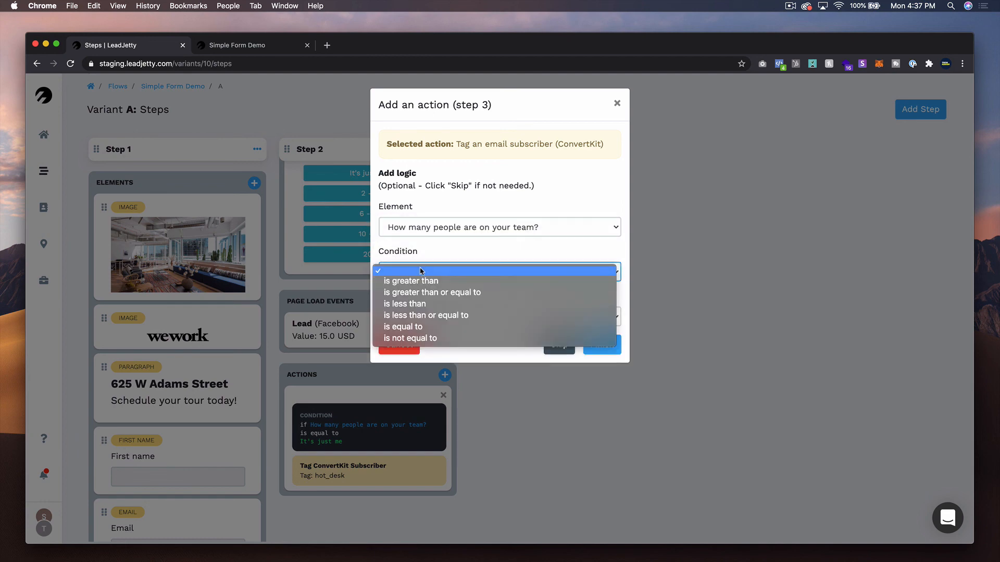
left_click(455, 325)
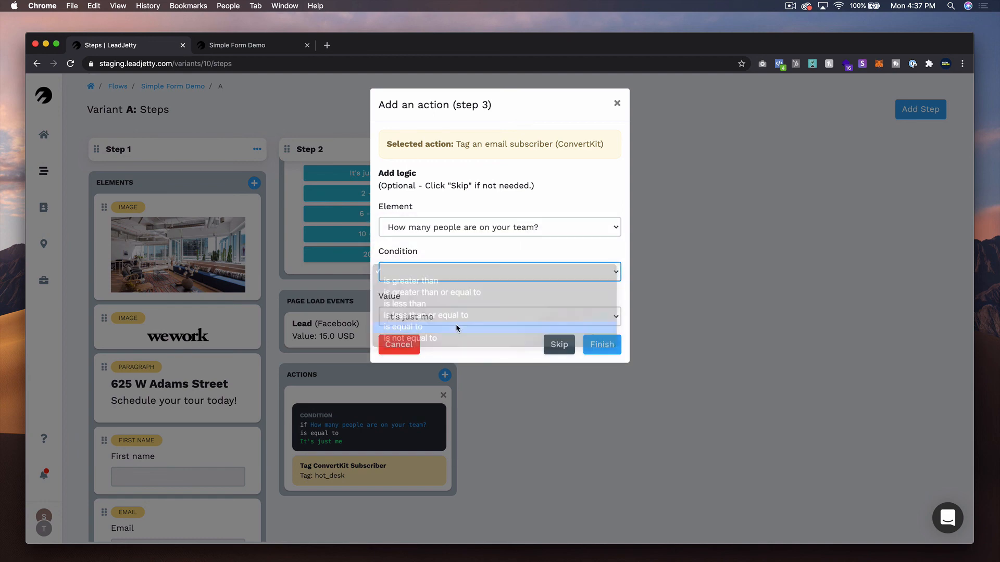
left_click(453, 320)
left_click(455, 328)
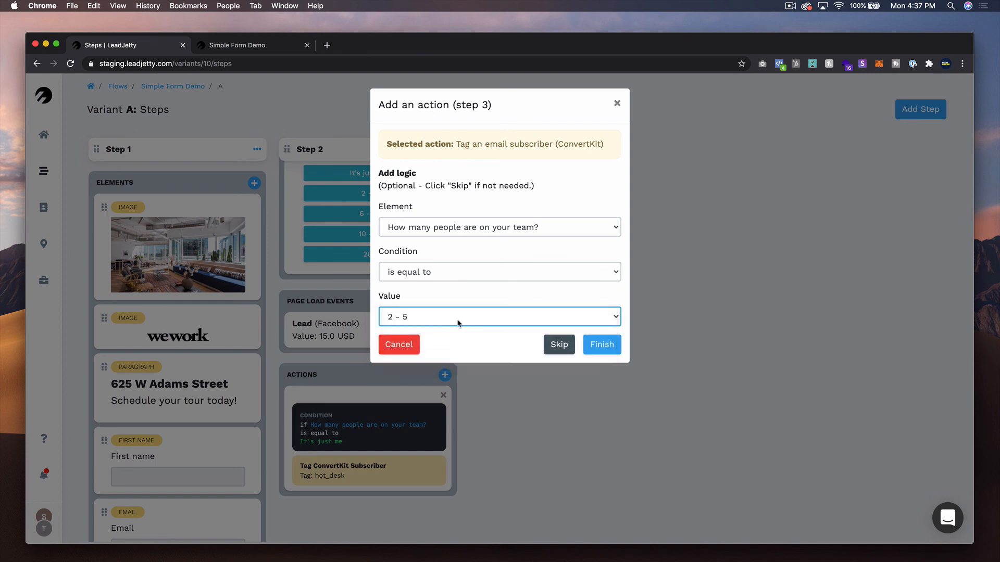
left_click(610, 344)
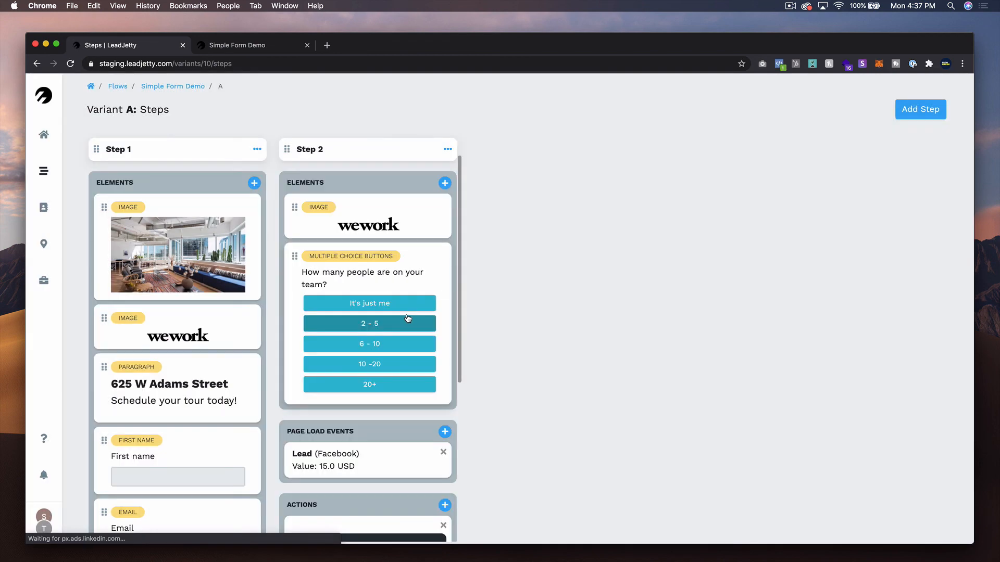
- Add a new step to the flow and insert a Yes/No element into it
scroll(409, 318, "down", 6)
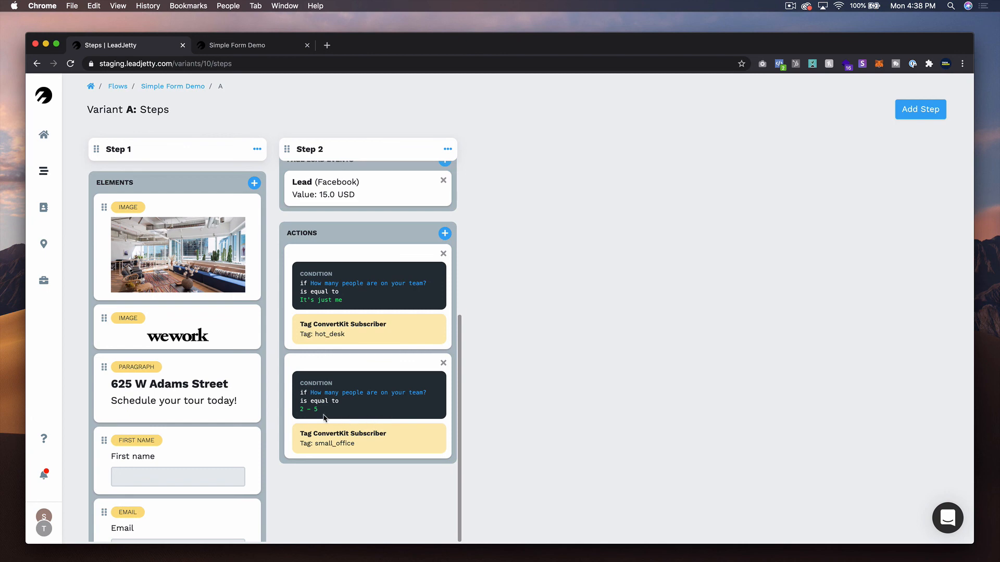
scroll(345, 455, "up", 8)
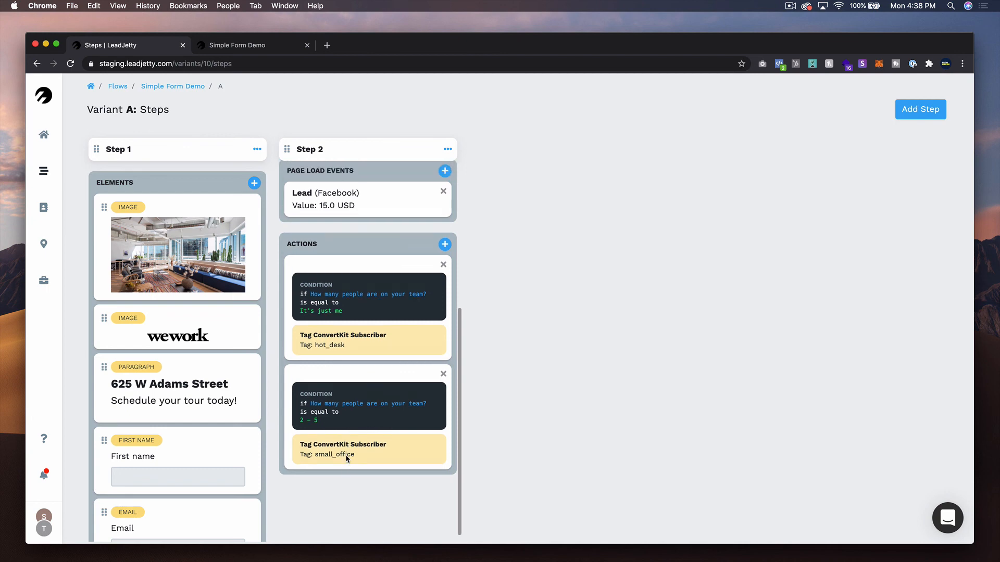
scroll(345, 456, "up", 3)
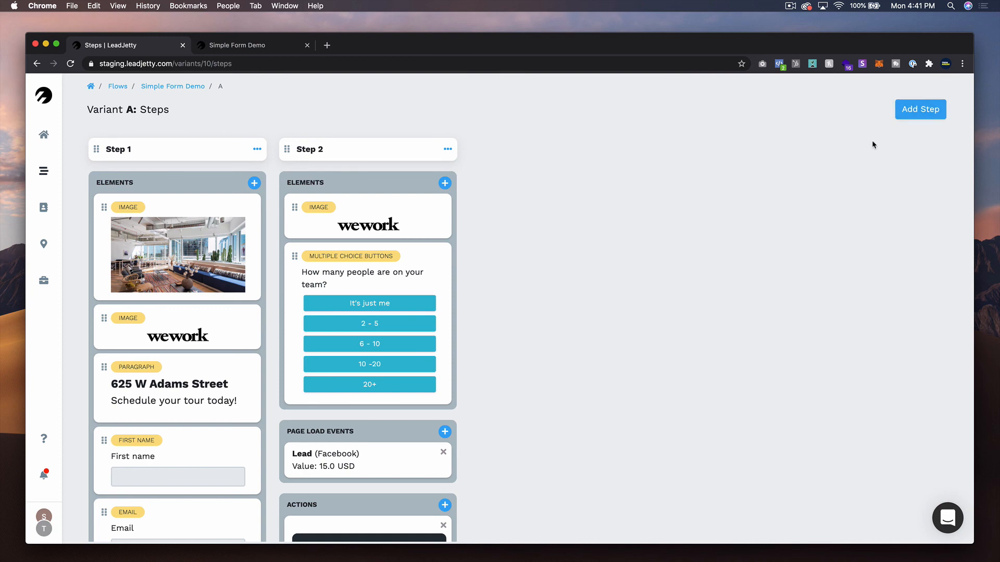
left_click(920, 109)
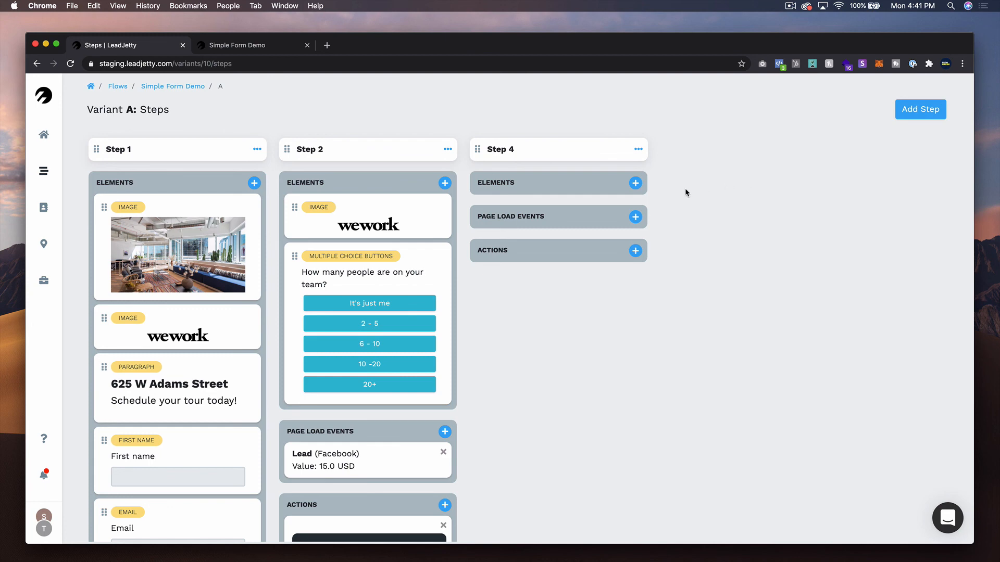
left_click(635, 182)
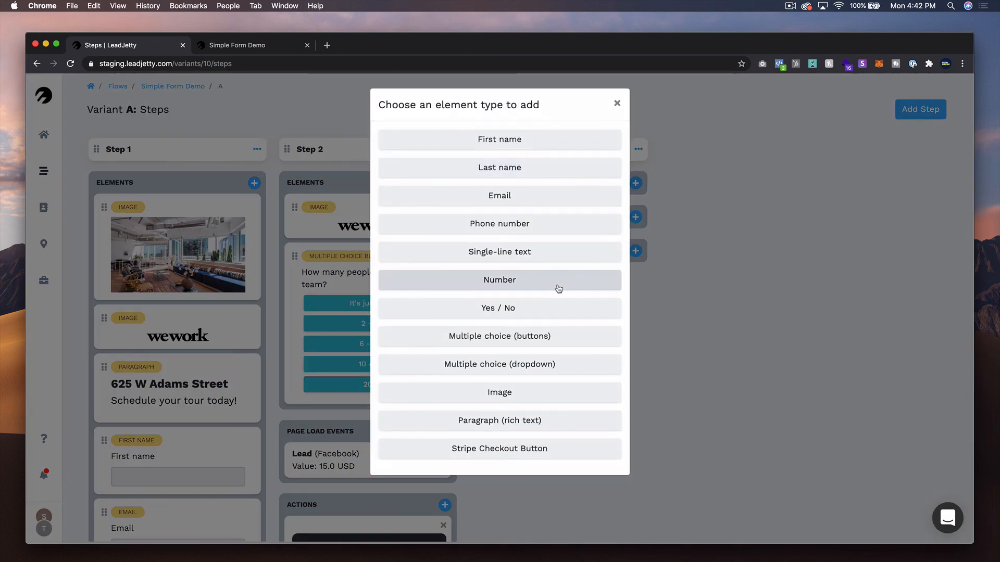
left_click(553, 317)
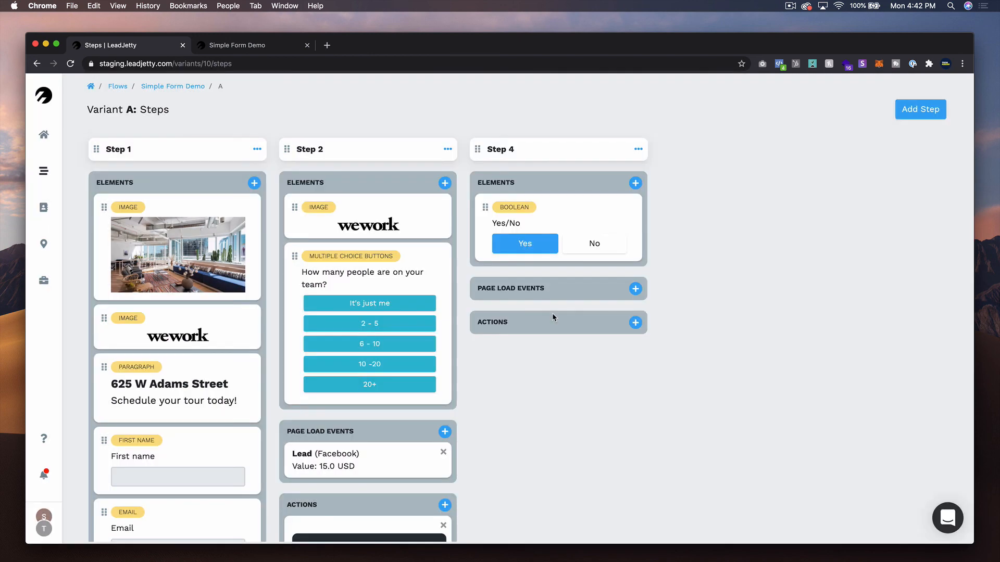
- Set the Yes/No question text to "Have you ever rented a private office in a co-working space before?" and update the element
left_click(585, 216)
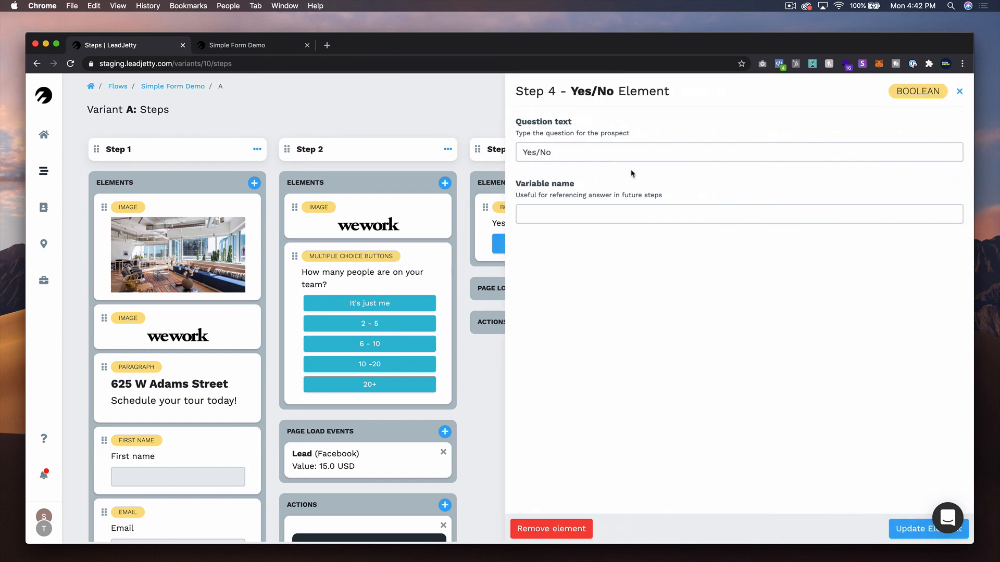
triple_click(578, 155)
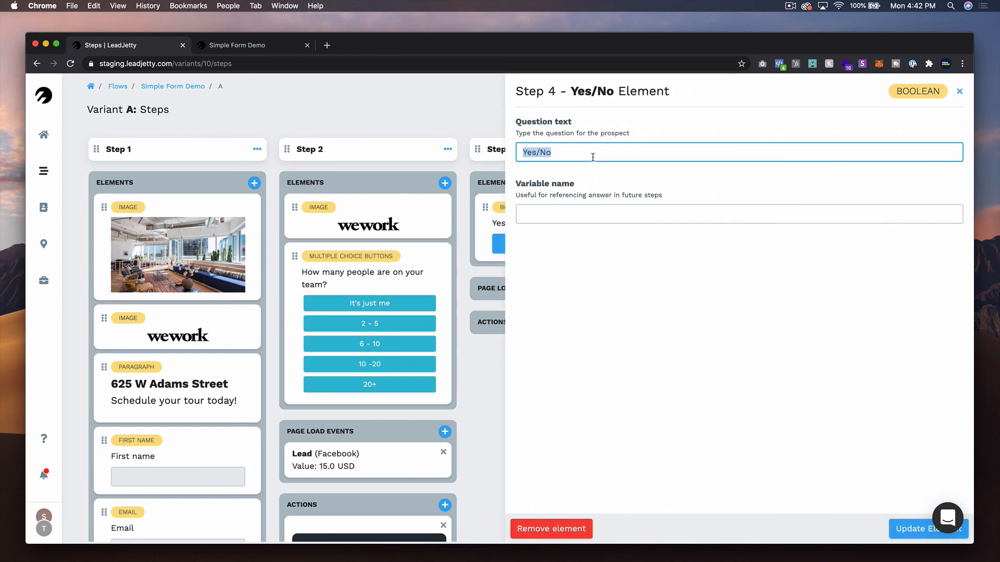
type("Have you ever rented a")
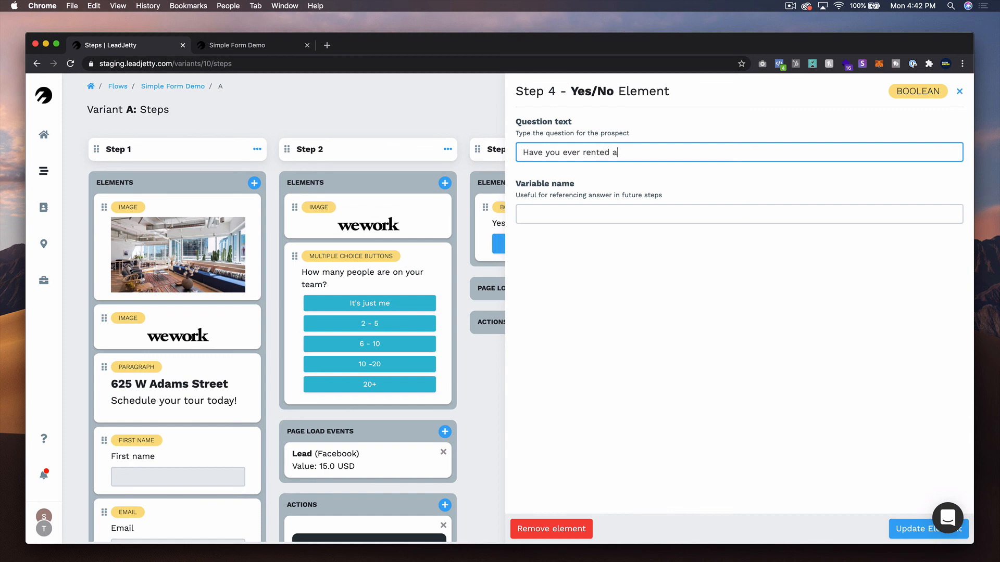
type(" co-working")
type("n office in")
type(" a")
type(" space before?")
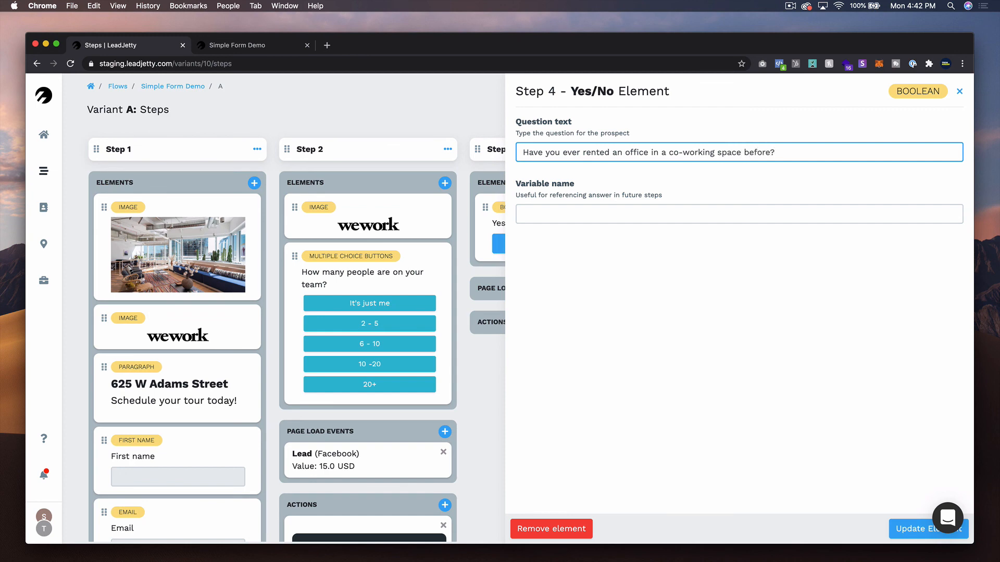
left_click(622, 152)
key("BackSpace")
type("private")
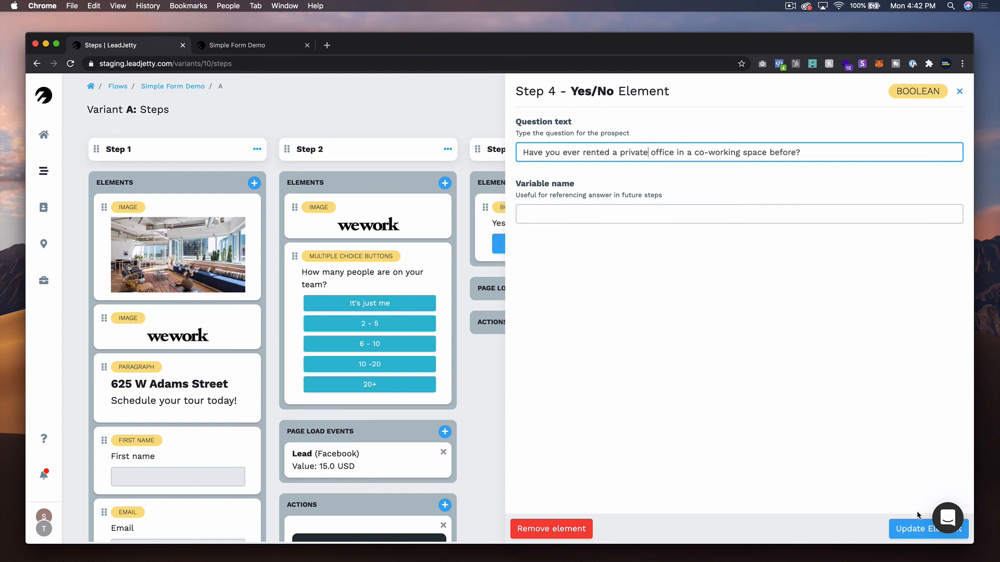
left_click(903, 532)
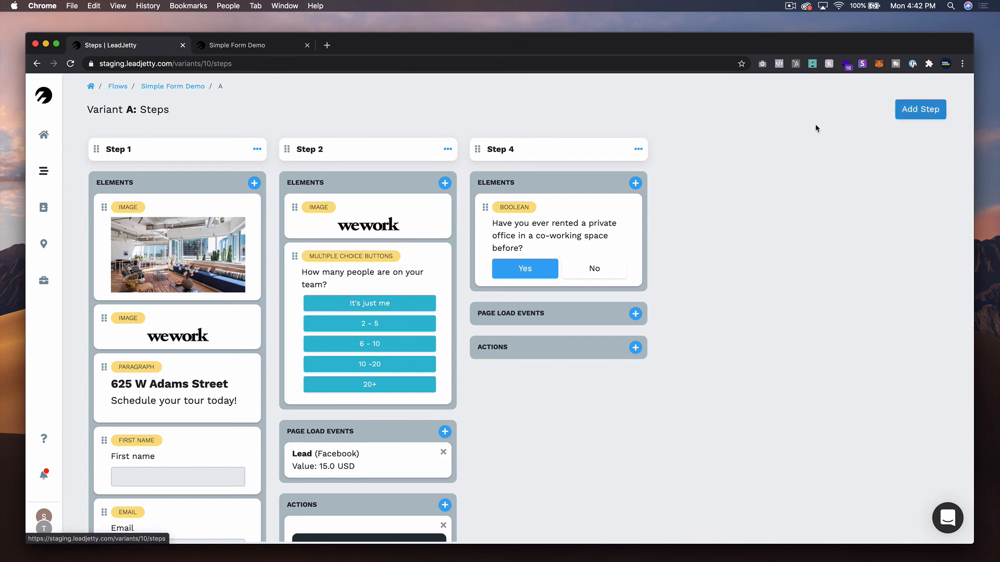
- Add another step to the flow and insert a Number element into it
left_click(933, 111)
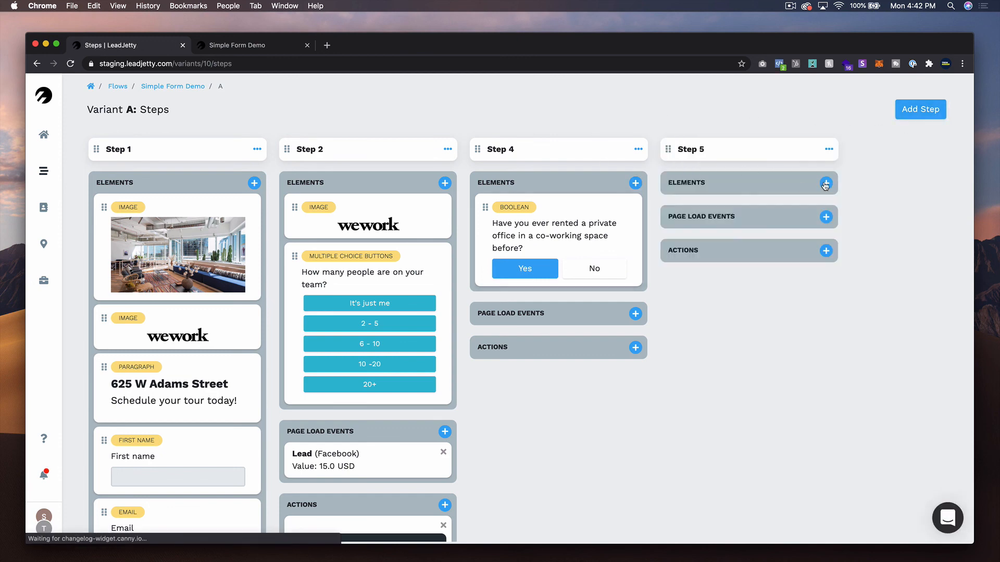
left_click(825, 184)
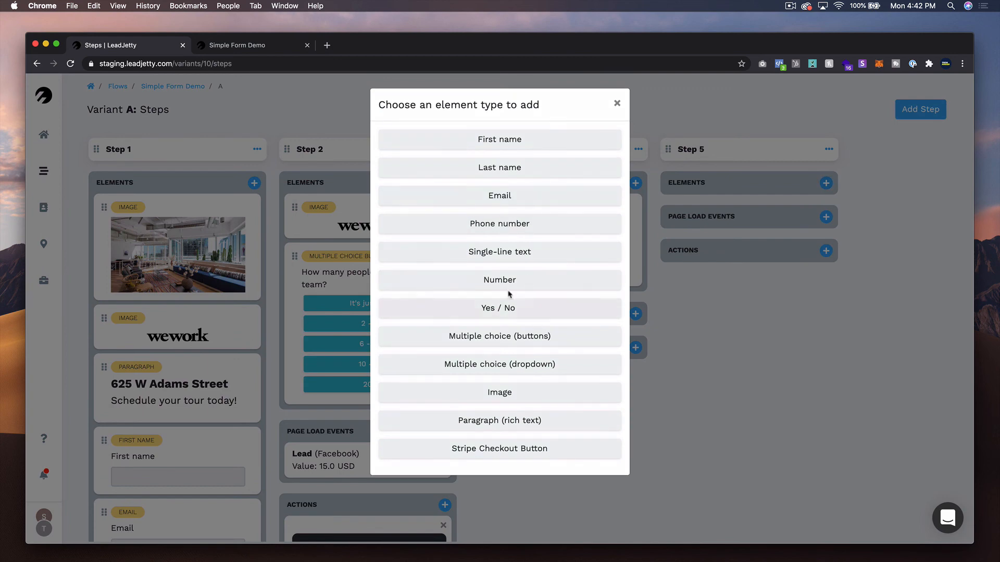
left_click(521, 284)
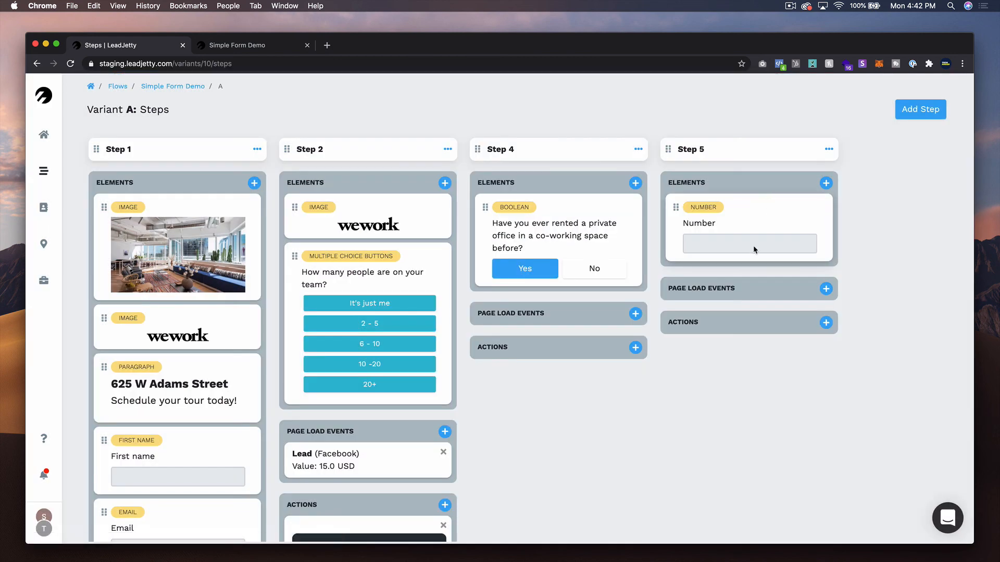
- Set the Number question to "What is your estimated monthly budget for an office space?", make it required, and update the element
left_click(750, 244)
double_click(606, 155)
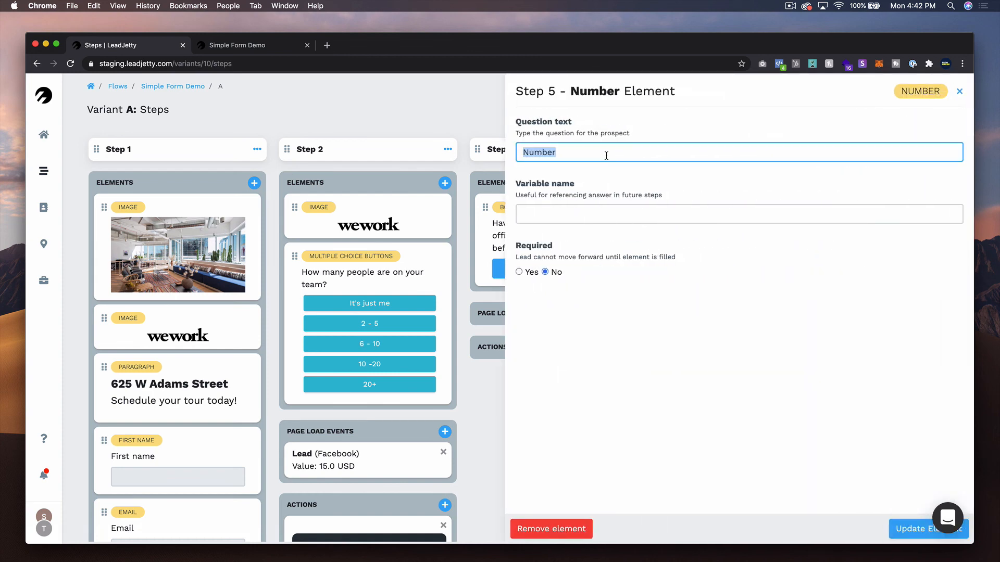
type("What is your")
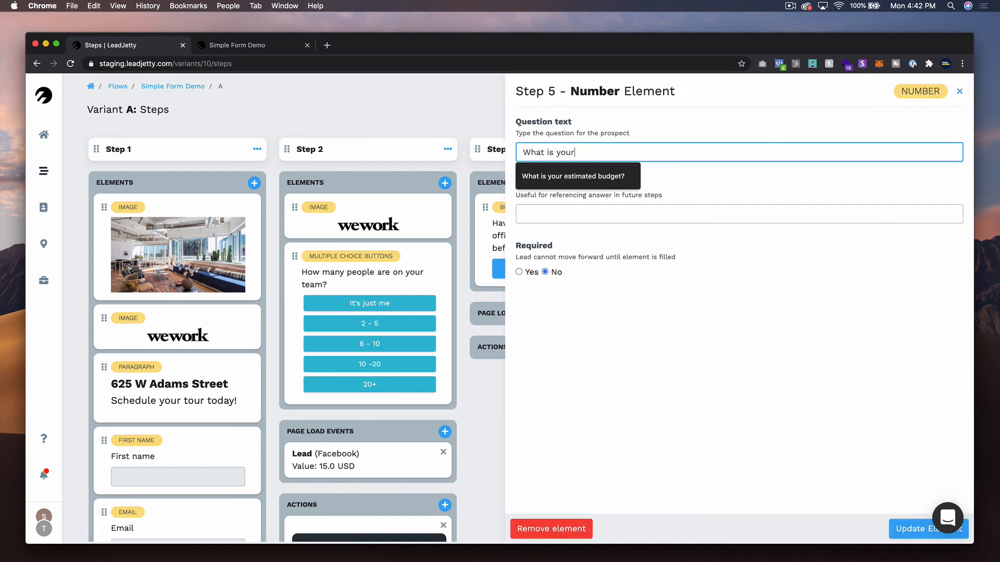
type(" estimated mon")
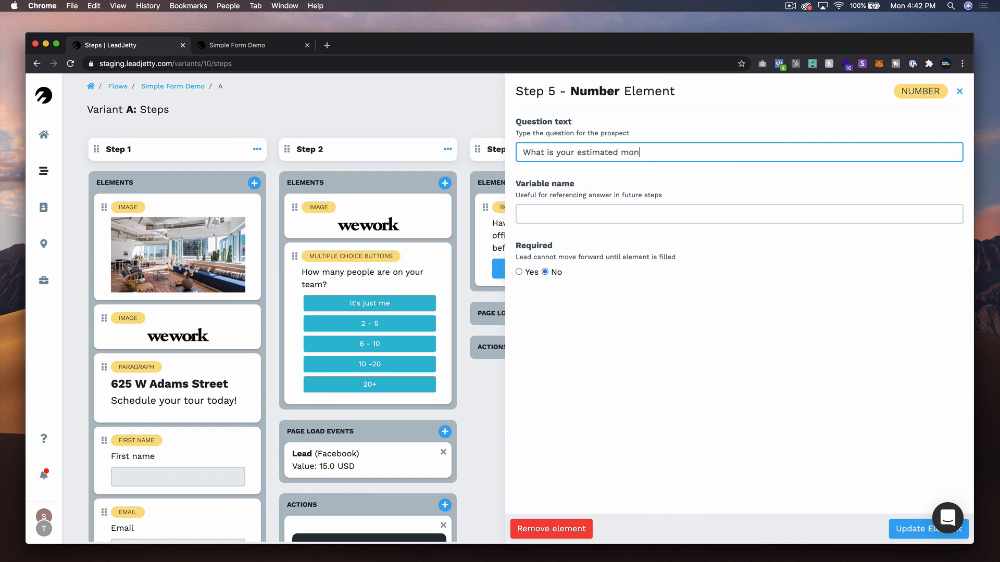
type("thly budget for an office space3")
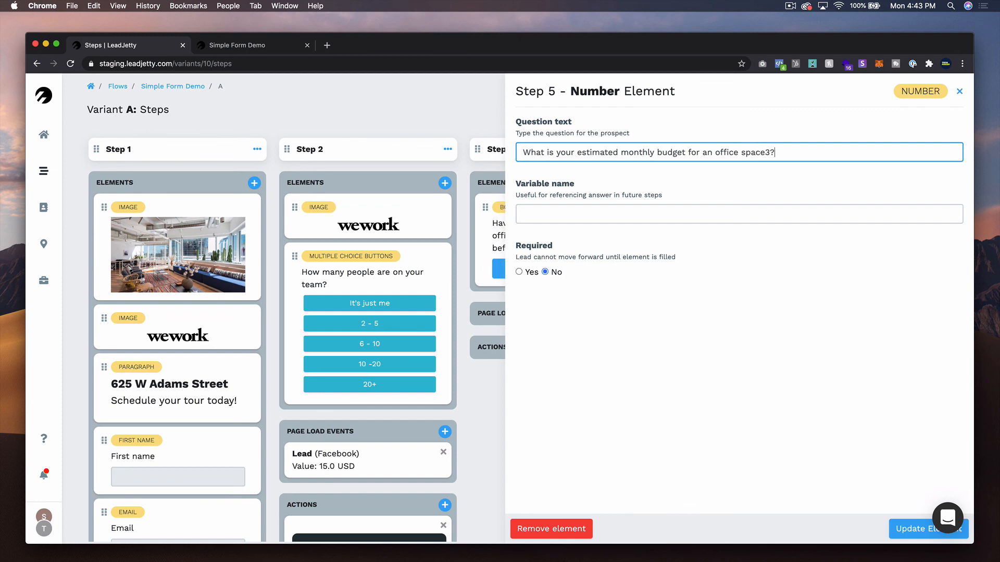
type("?")
key("BackSpace")
key("BackSpace")
type("?")
left_click(520, 272)
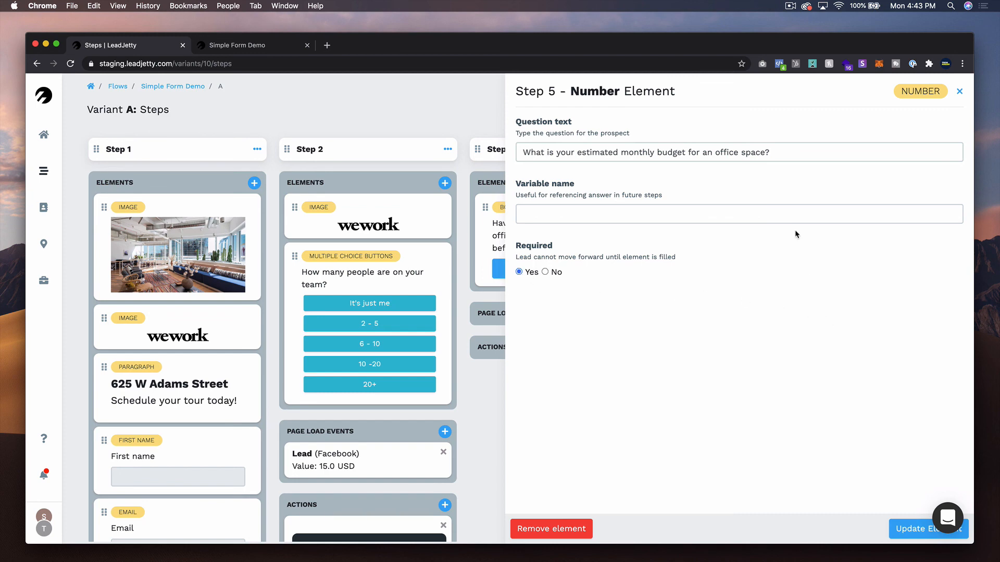
left_click(910, 529)
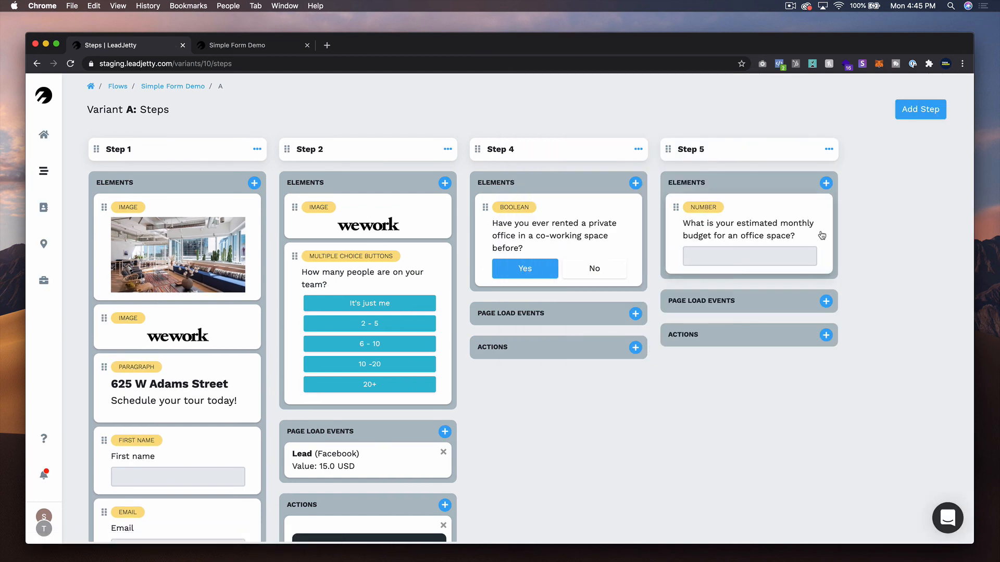
- Add a Step 5 action that tags the ConvertKit subscriber with warm
left_click(826, 335)
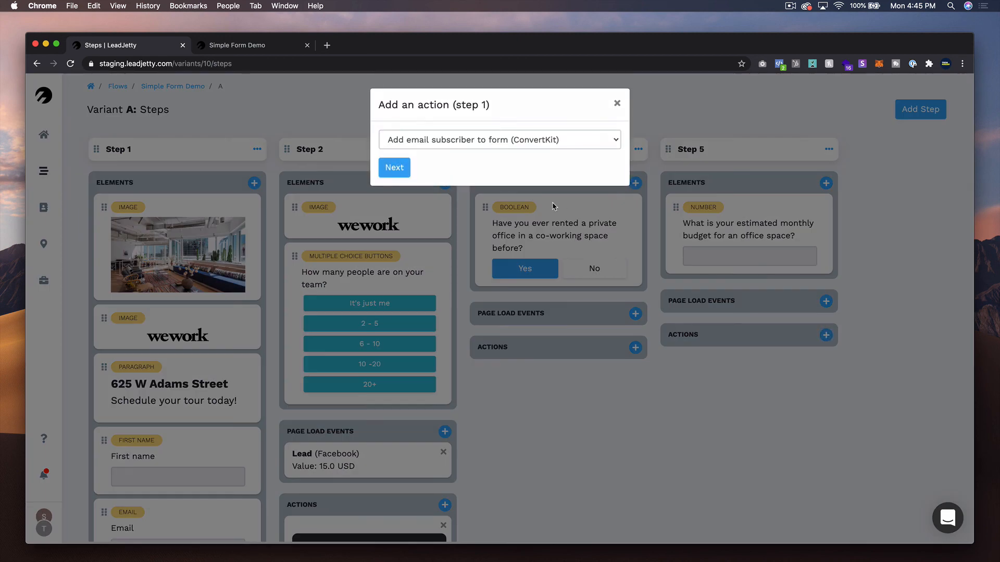
left_click(473, 144)
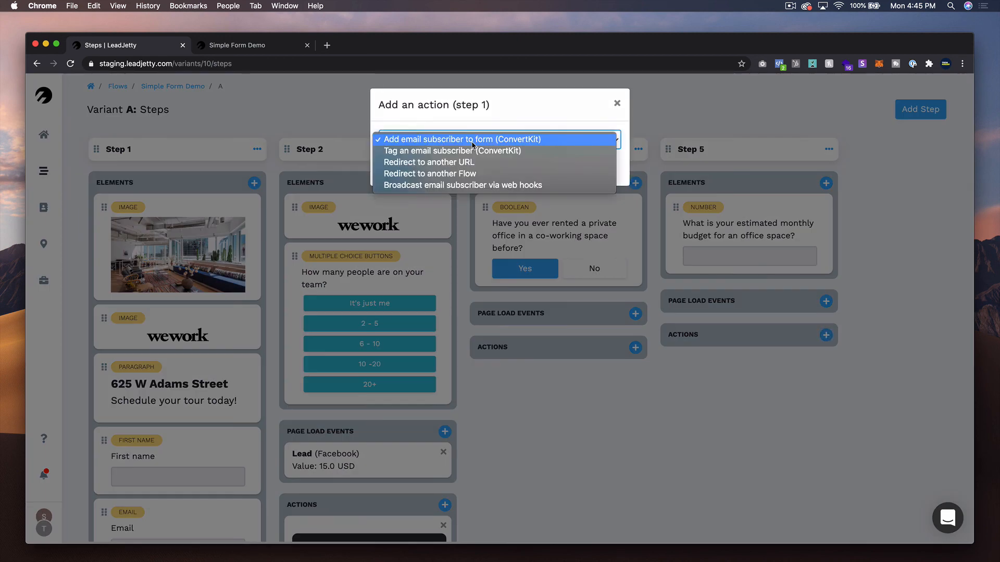
left_click(512, 155)
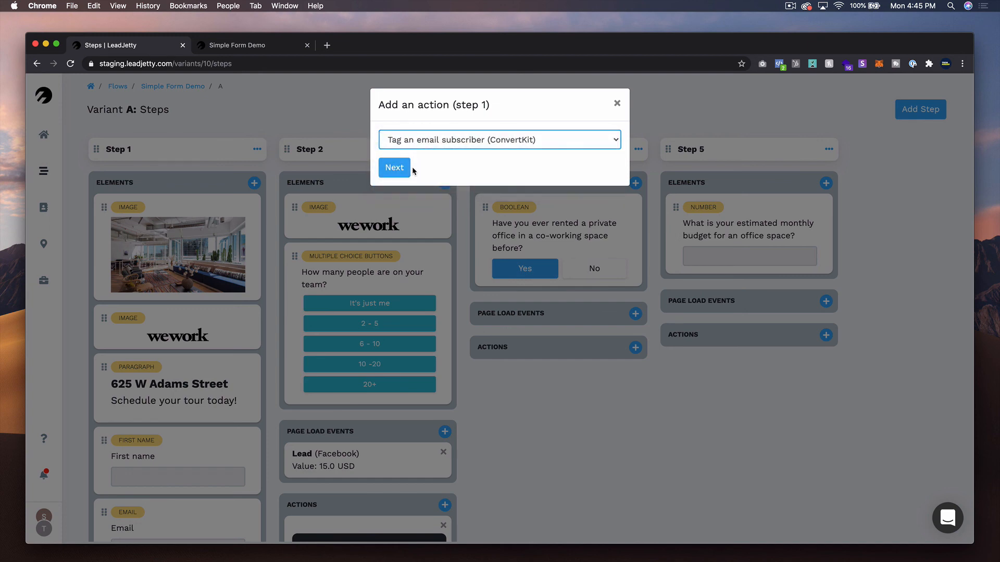
left_click(392, 168)
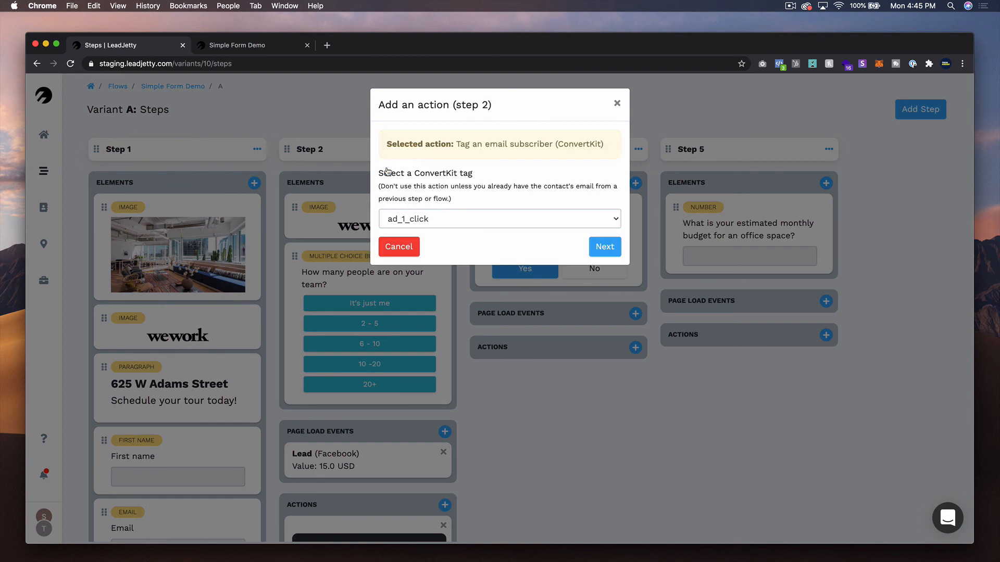
left_click(472, 217)
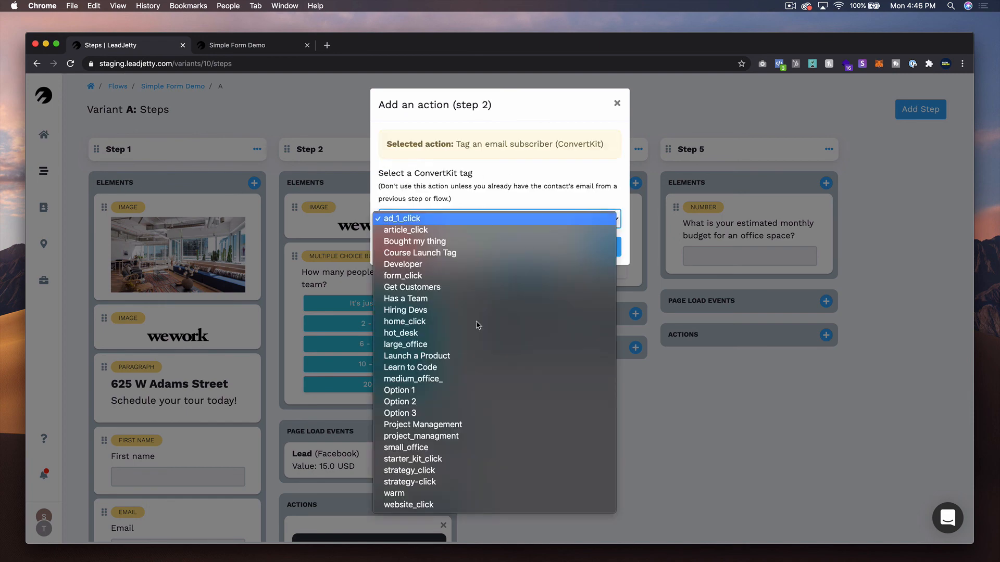
left_click(412, 493)
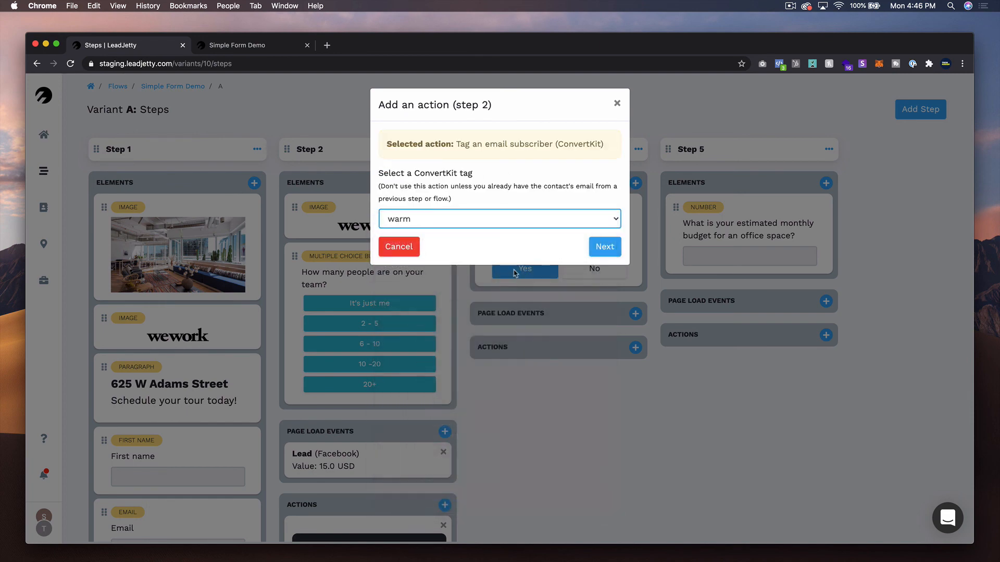
left_click(601, 251)
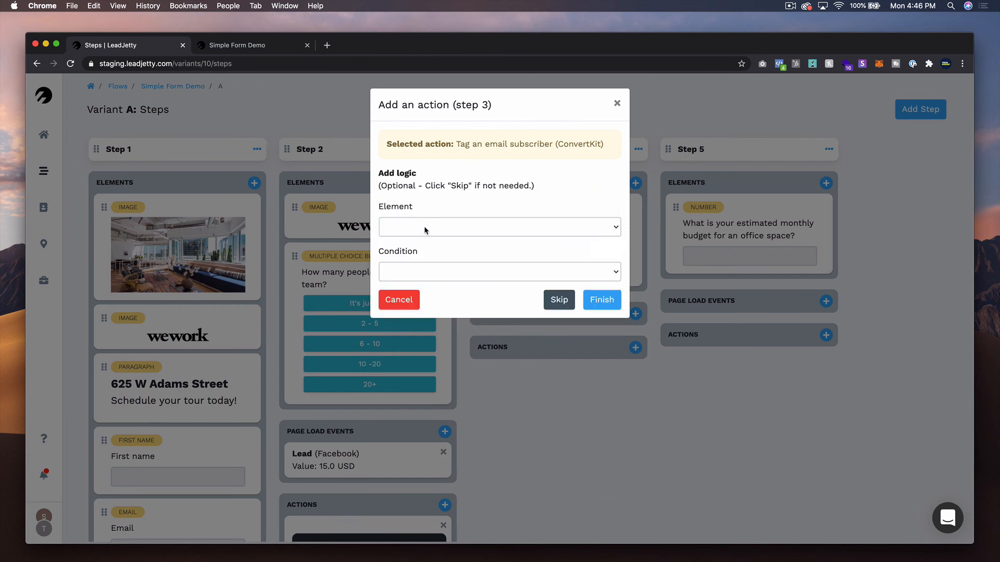
- Make the action apply when the monthly budget question is greater than or equal to 1000 and finish it
left_click(425, 228)
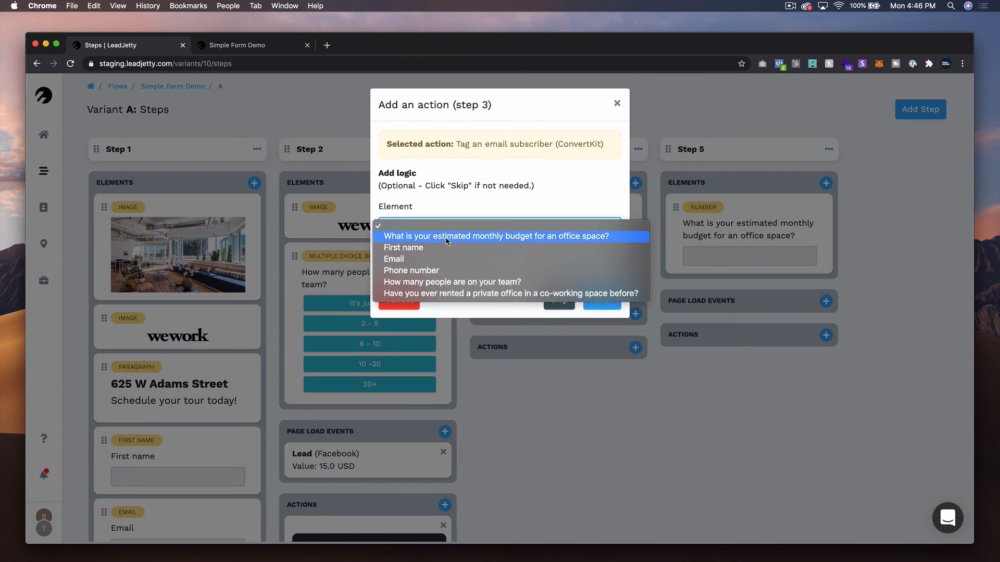
left_click(446, 239)
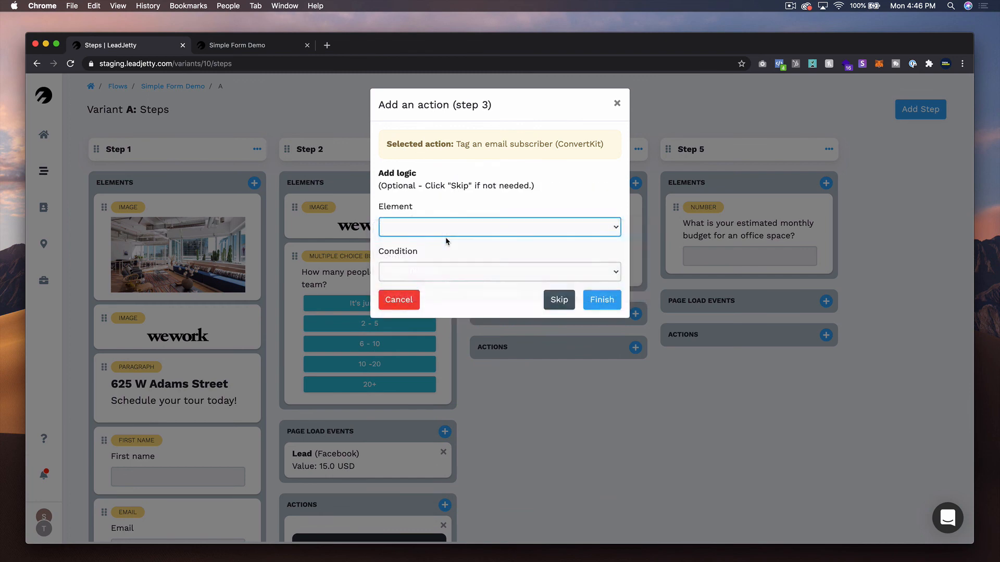
left_click(464, 273)
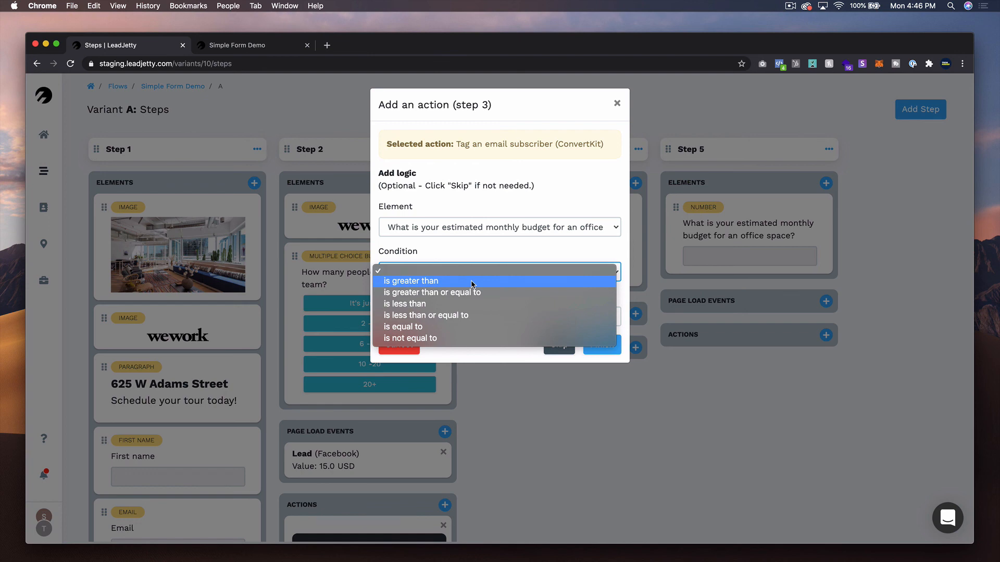
left_click(494, 292)
left_click(479, 321)
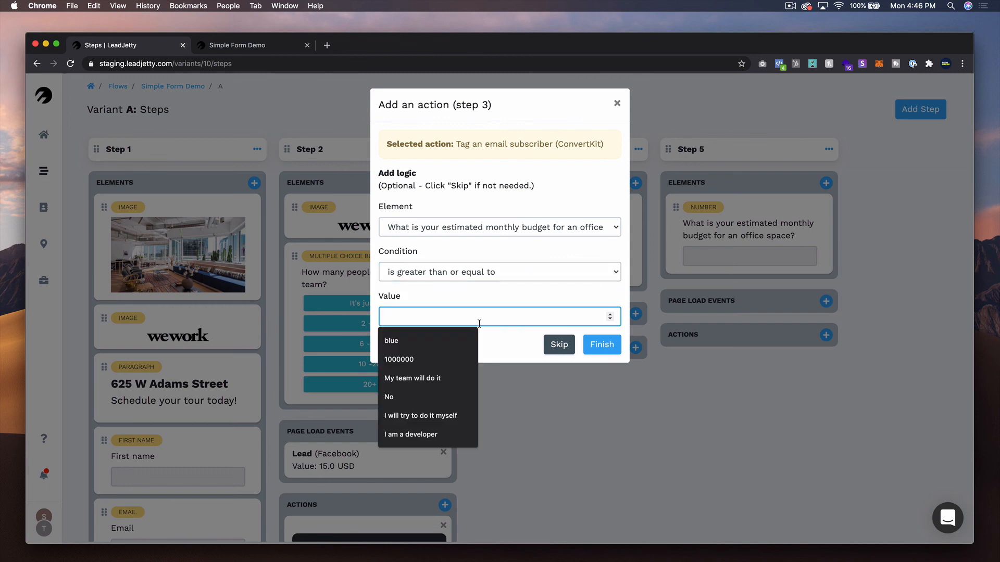
type("1000")
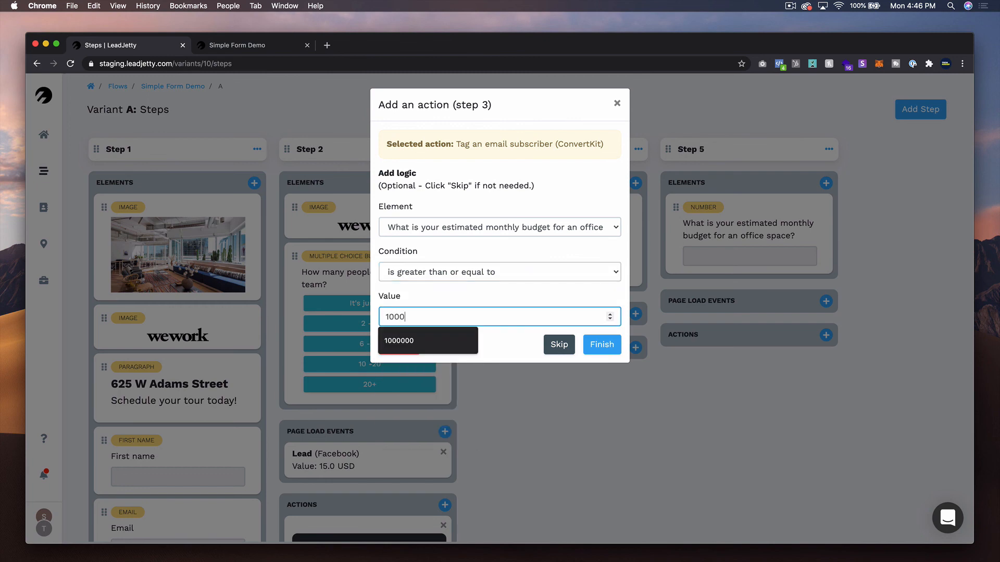
left_click(508, 353)
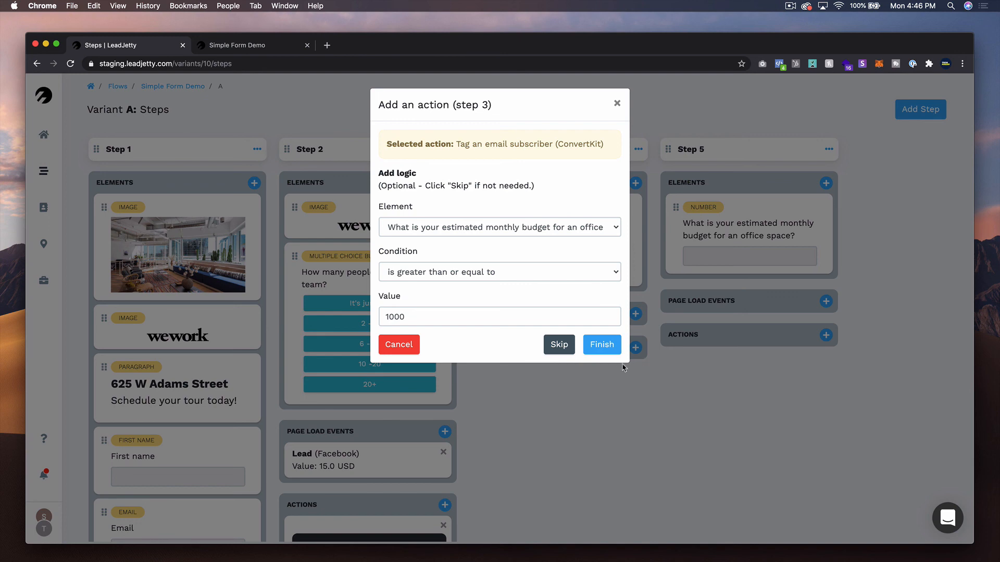
left_click(603, 347)
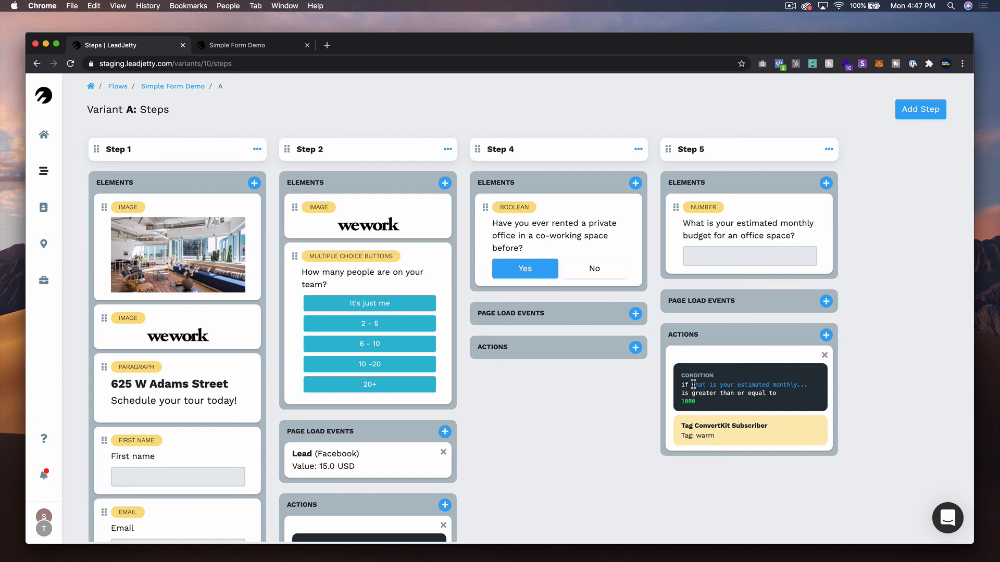
left_click_drag(692, 384, 782, 385)
left_click(775, 406)
left_click_drag(684, 393, 776, 394)
left_click(690, 401)
left_click_drag(681, 423, 708, 436)
left_click(671, 460)
left_click(826, 334)
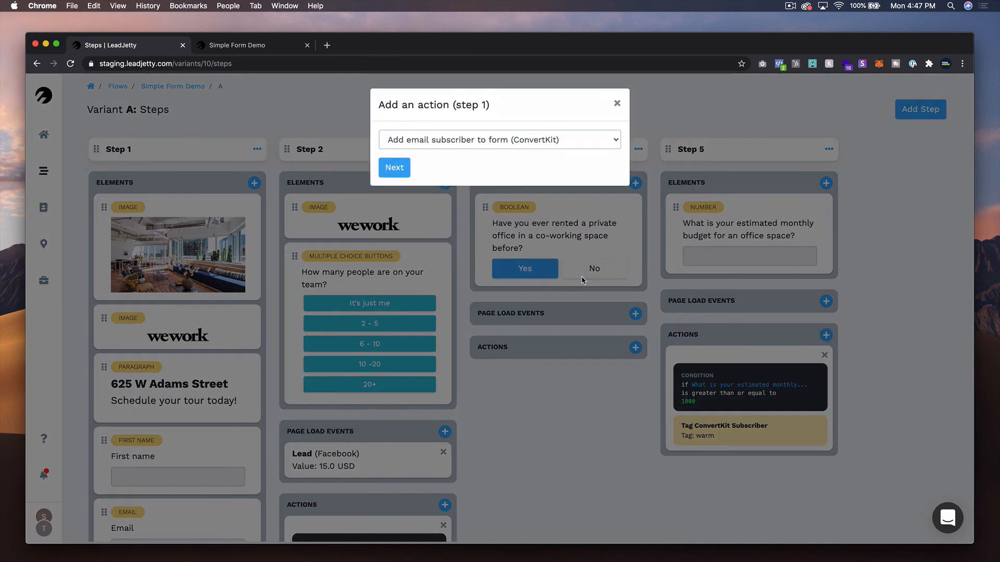
left_click(483, 139)
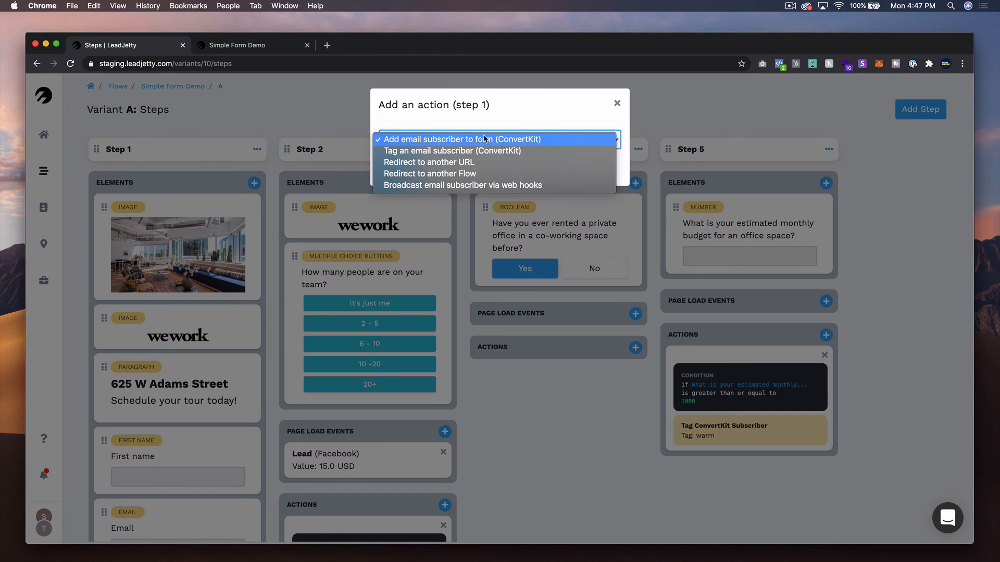
left_click(541, 176)
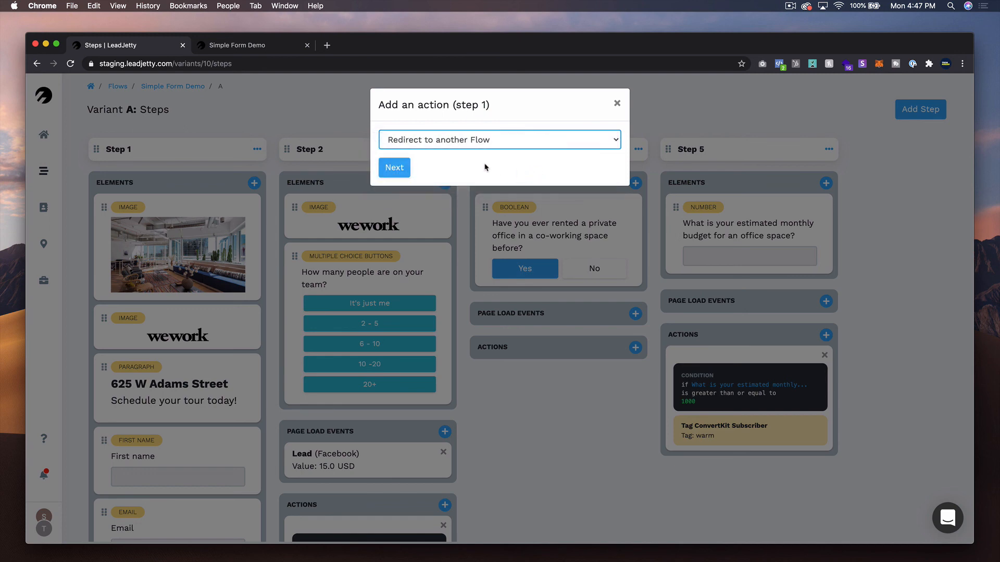
left_click(404, 168)
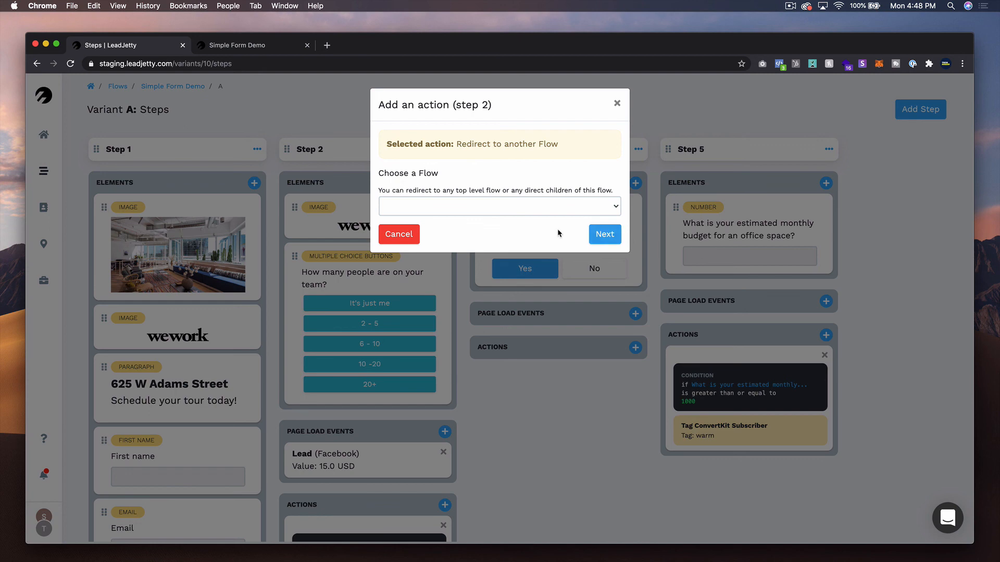
left_click(497, 206)
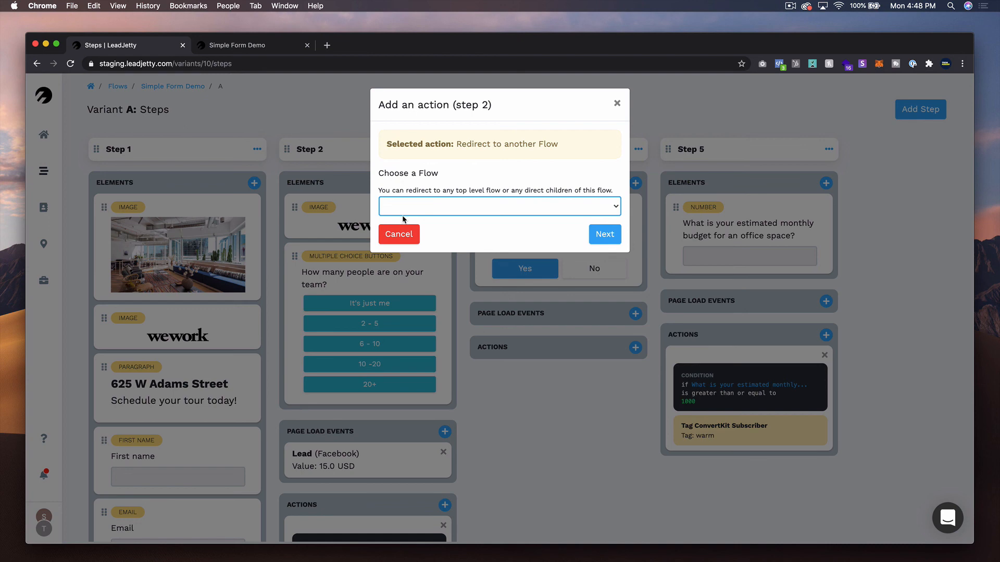
left_click(400, 234)
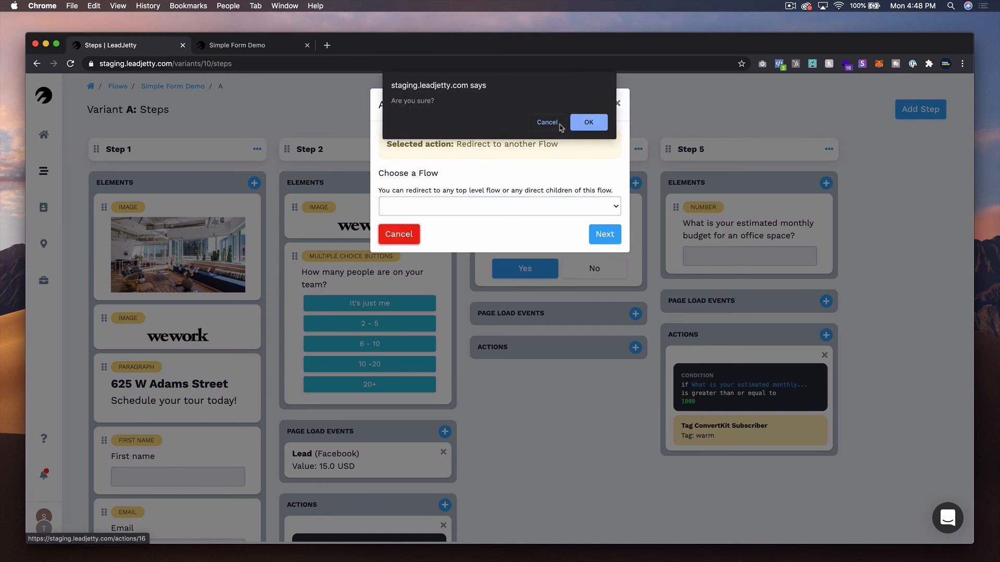
left_click(586, 124)
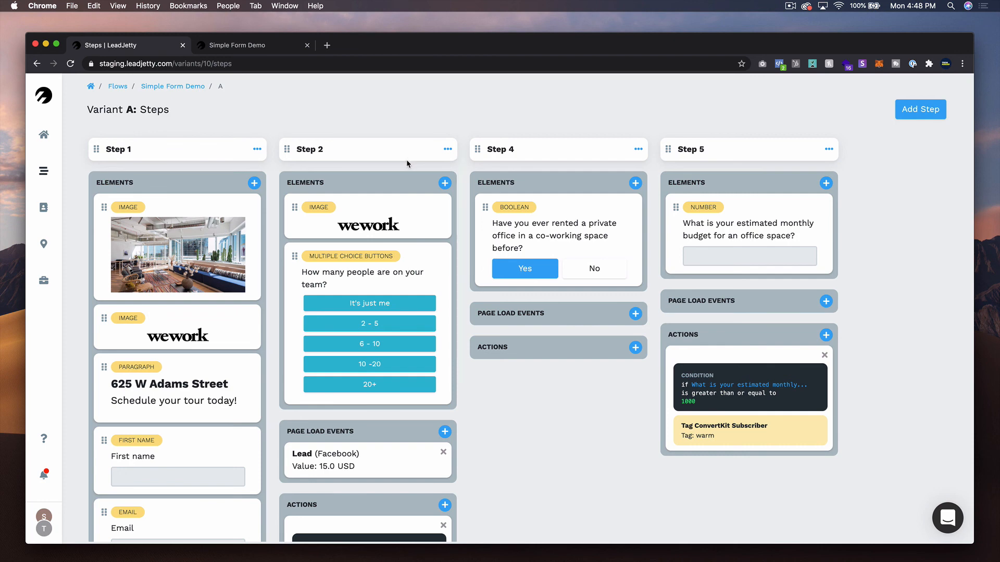
- Add a sixth step to the flow and insert a Paragraph element into it
left_click(926, 119)
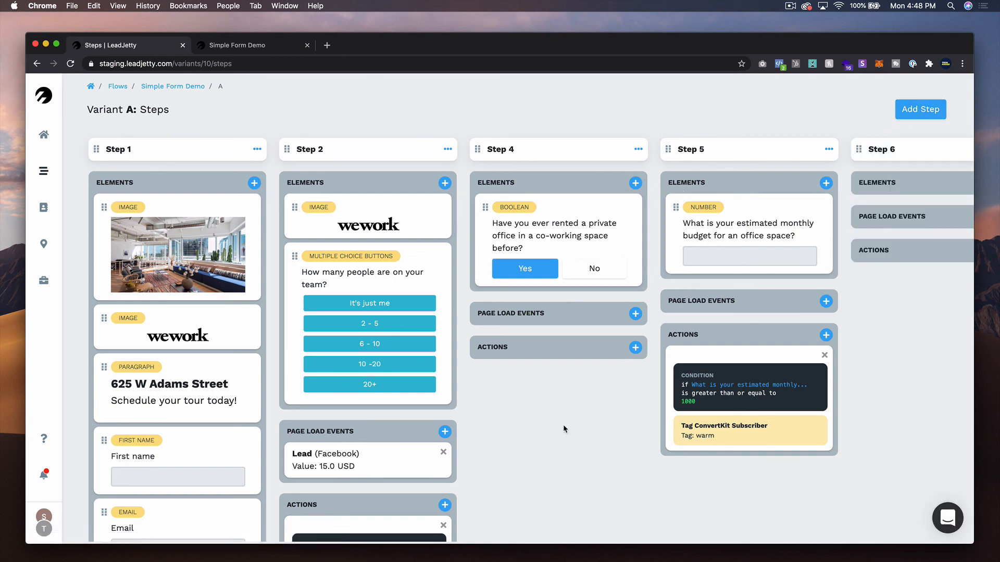
scroll(560, 421, "right", 3)
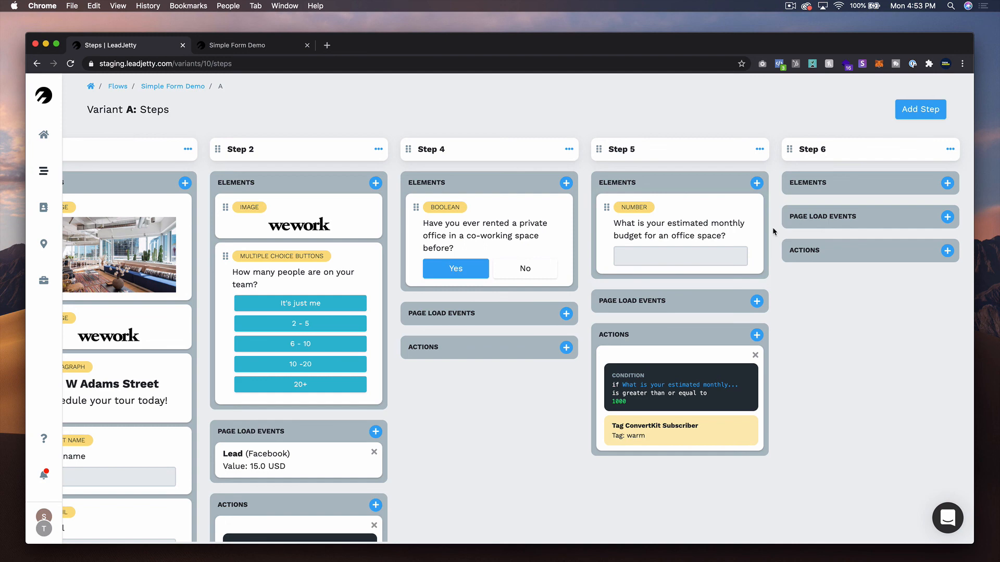
left_click(946, 184)
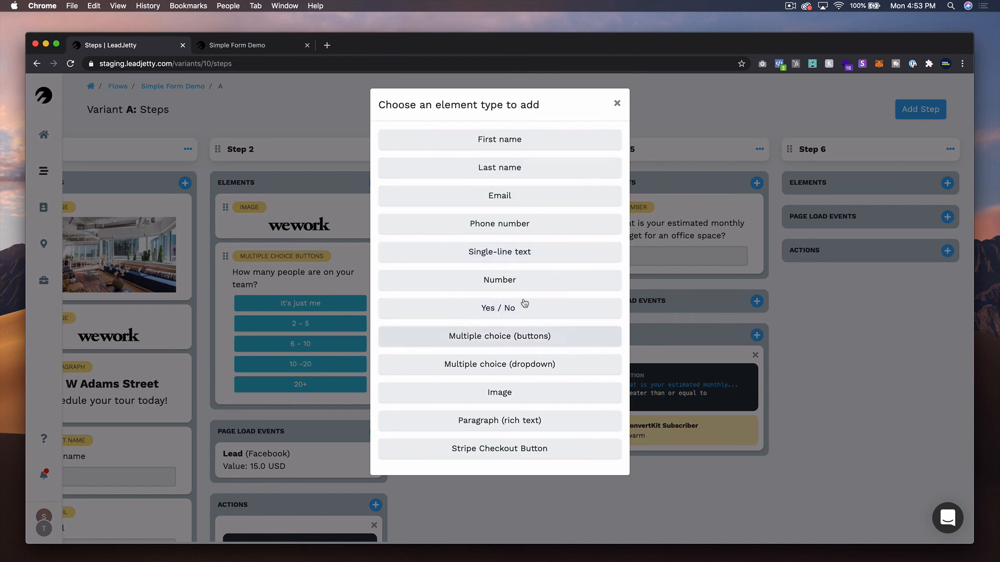
left_click(530, 420)
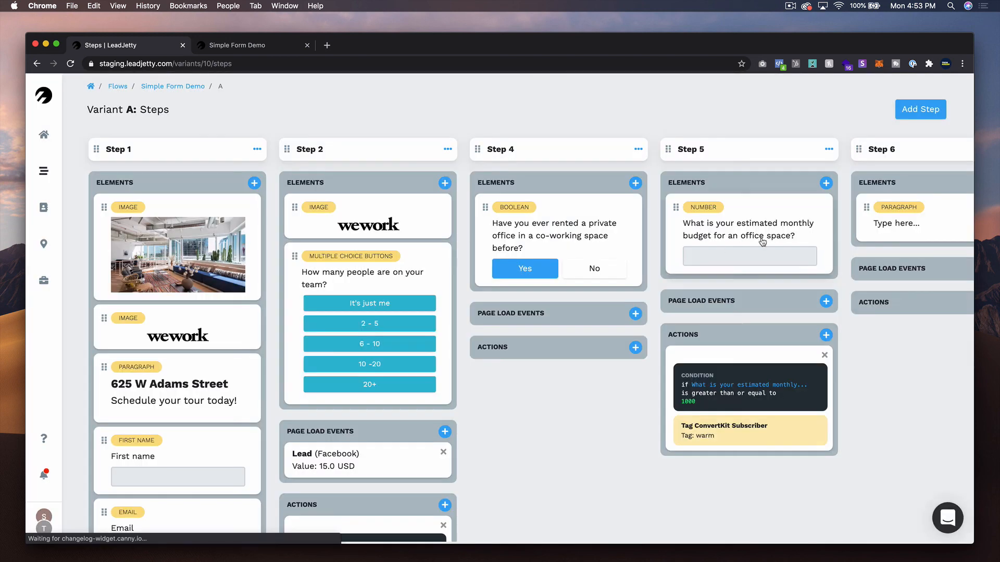
- Replace the paragraph's placeholder text with "Thanks!" and update the element
left_click(894, 224)
key("ctrl+a")
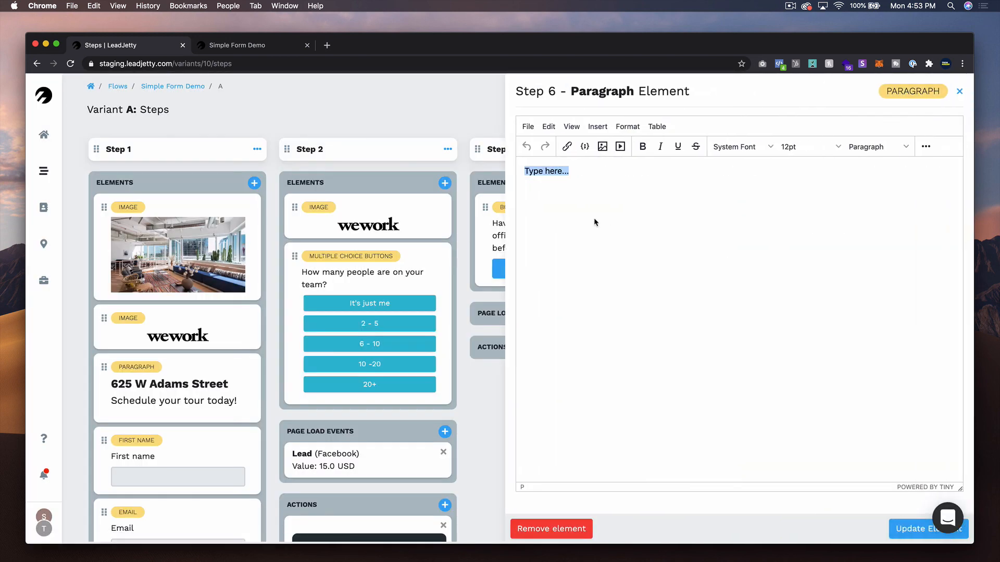
type("Thanks!@")
key("BackSpace")
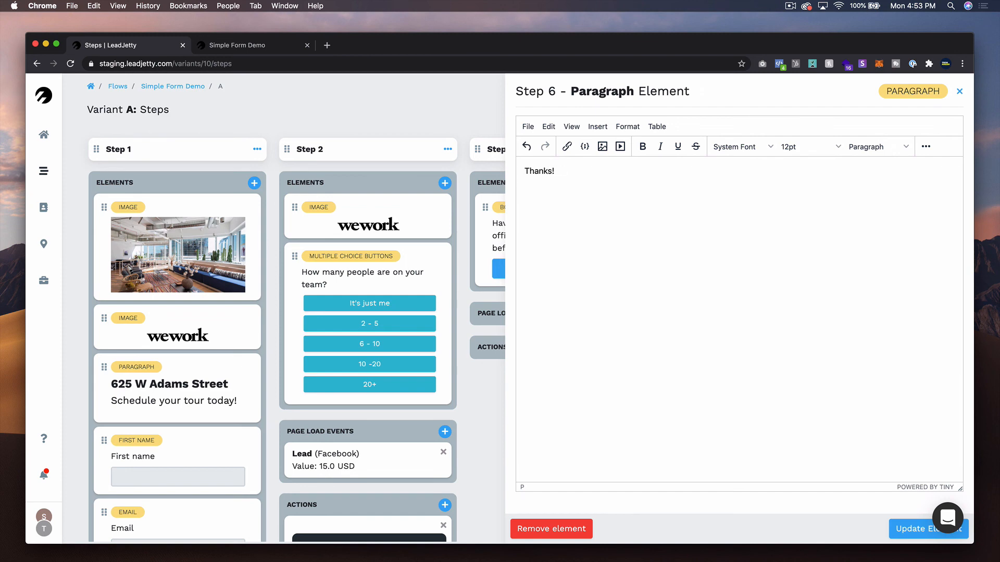
left_click(909, 530)
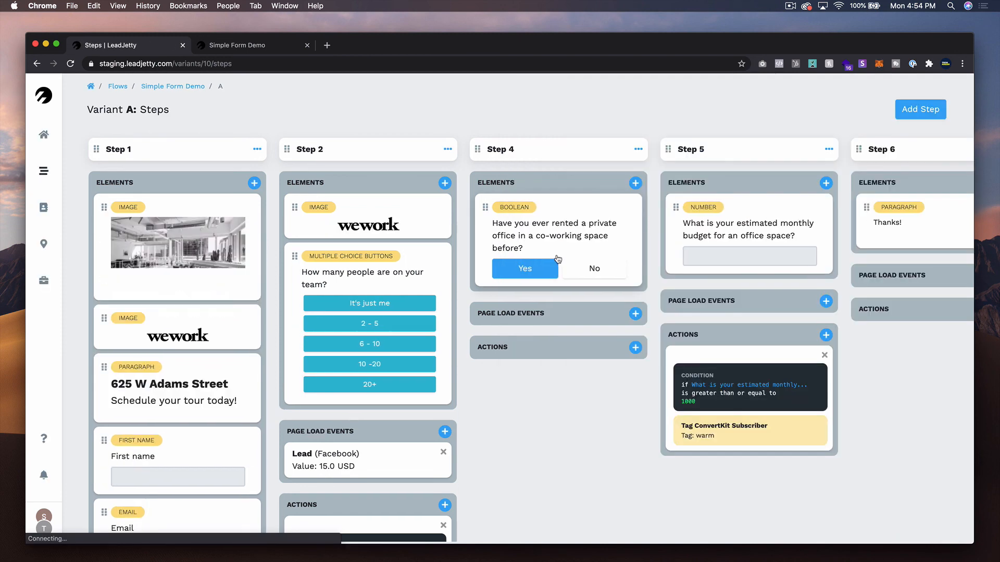
- Turn on vertical centering in Step 4's settings and save the changes
left_click(640, 149)
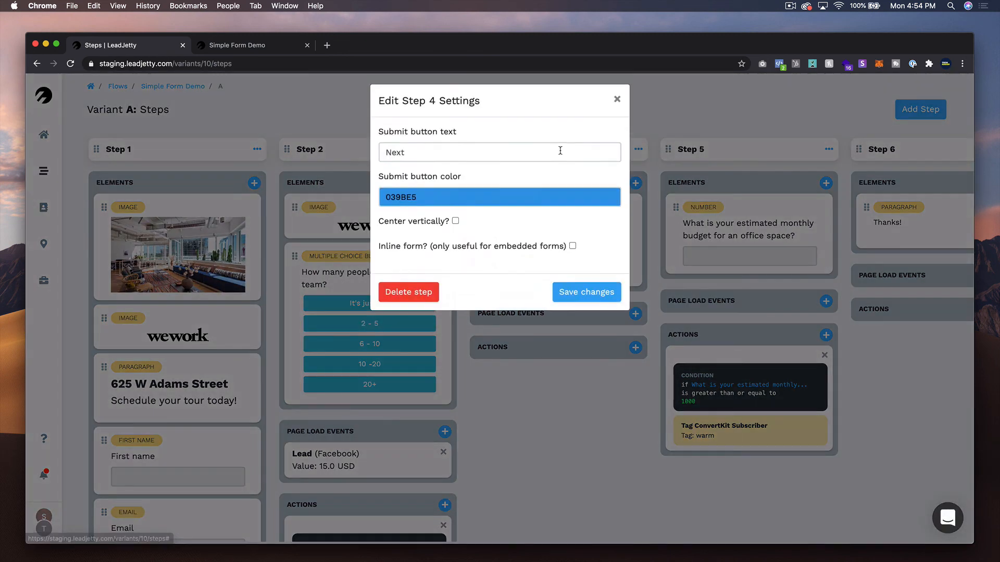
left_click(455, 225)
left_click(594, 298)
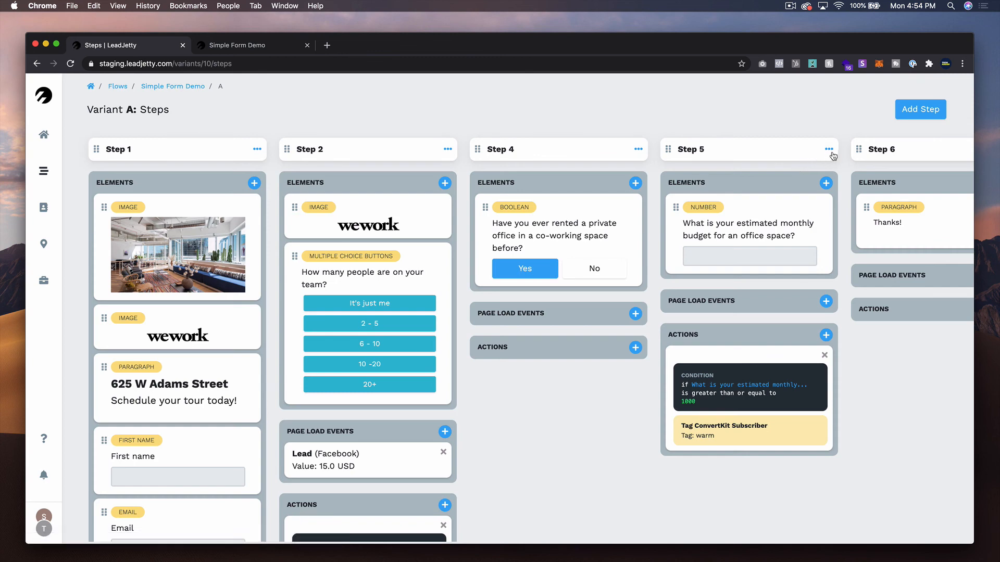
- In Step 5's settings, turn on vertical centering, set the submit button colour to 0E0AFF, and save
left_click(829, 150)
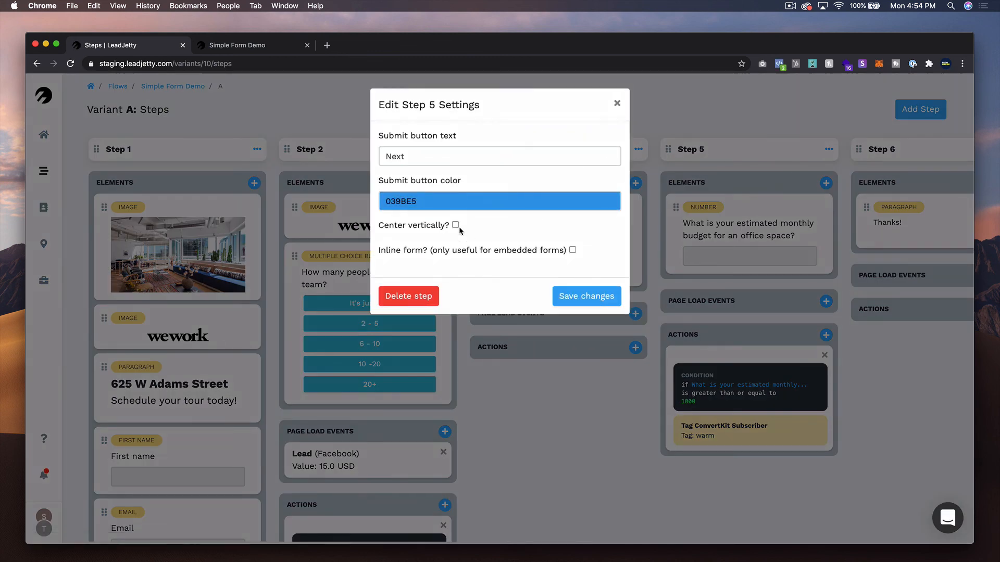
left_click(456, 225)
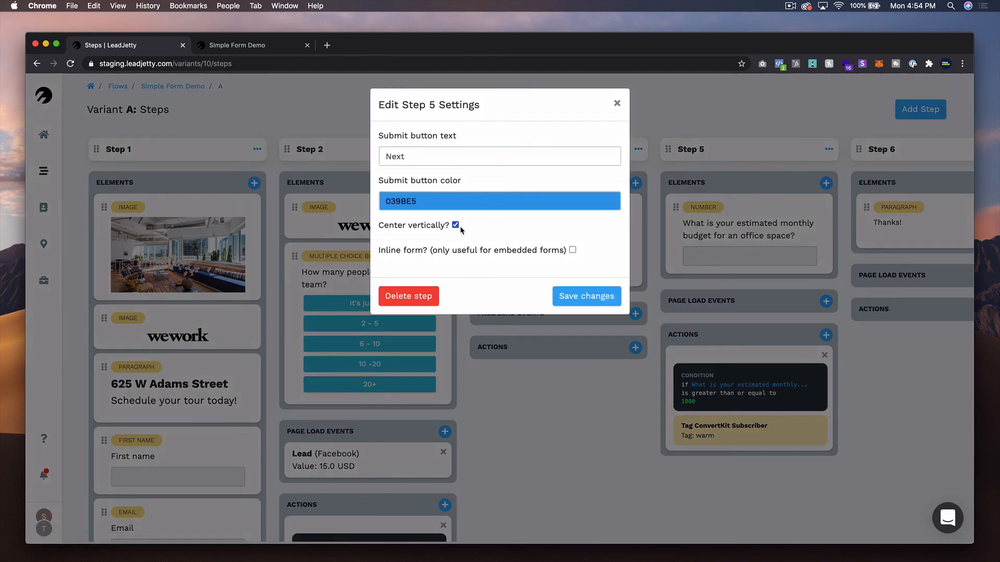
left_click(471, 200)
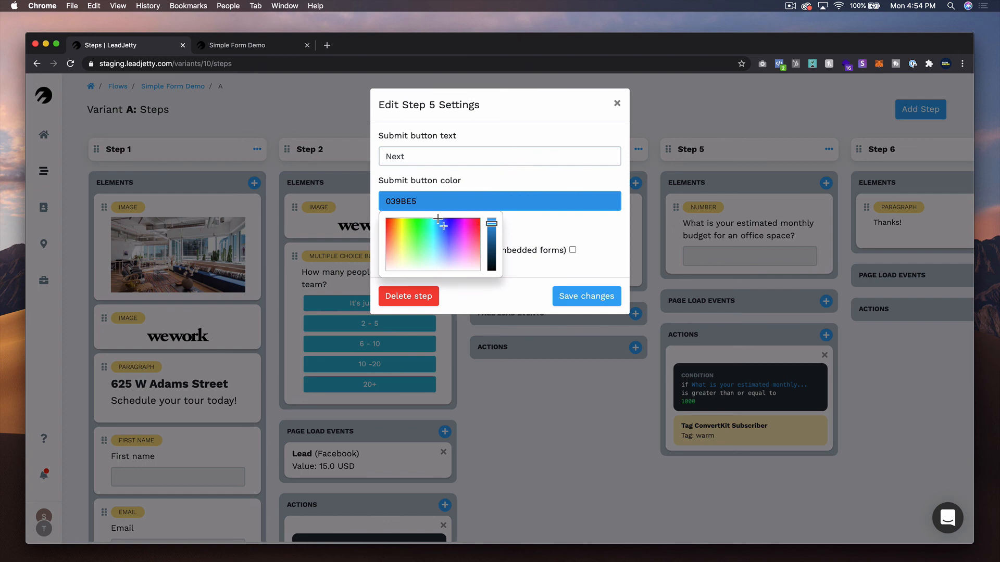
left_click(447, 220)
left_click(448, 221)
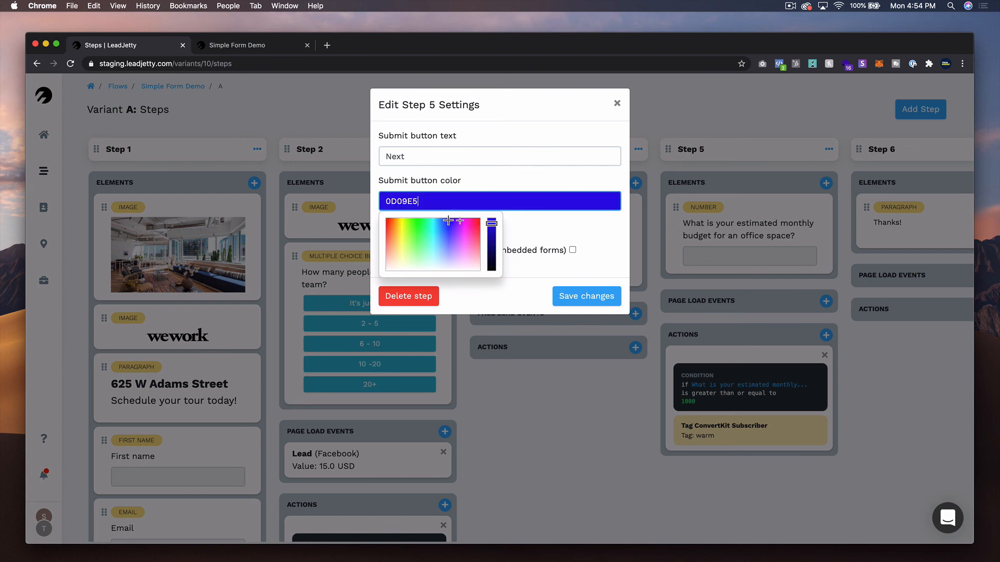
left_click(492, 218)
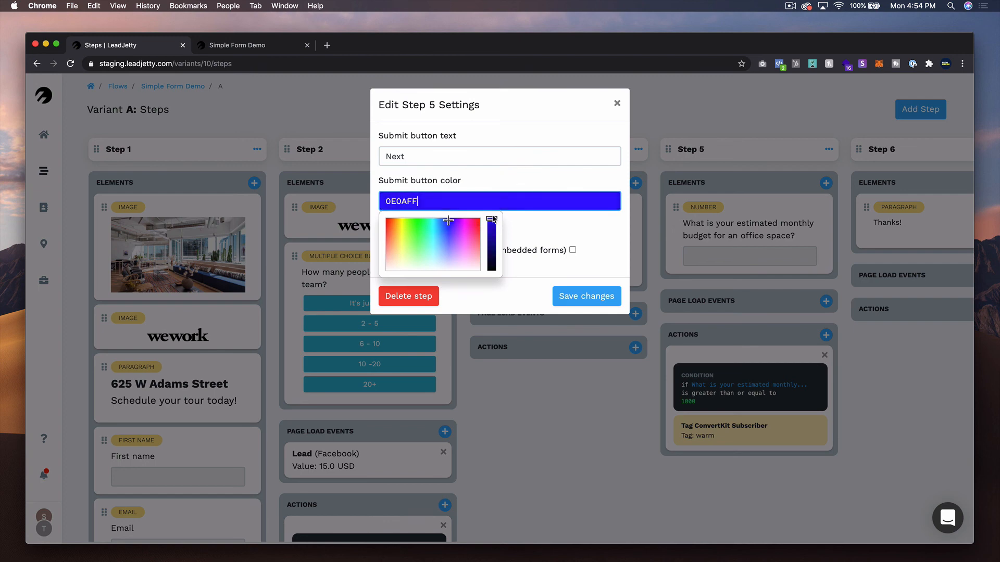
left_click(593, 296)
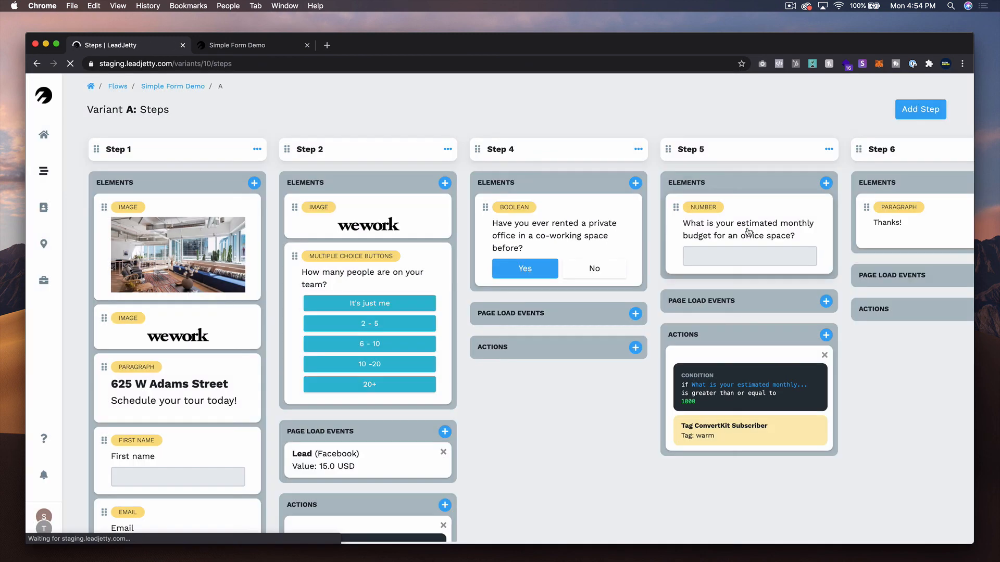
- Switch to the Simple Form Demo tab and reload the live form
left_click(907, 224)
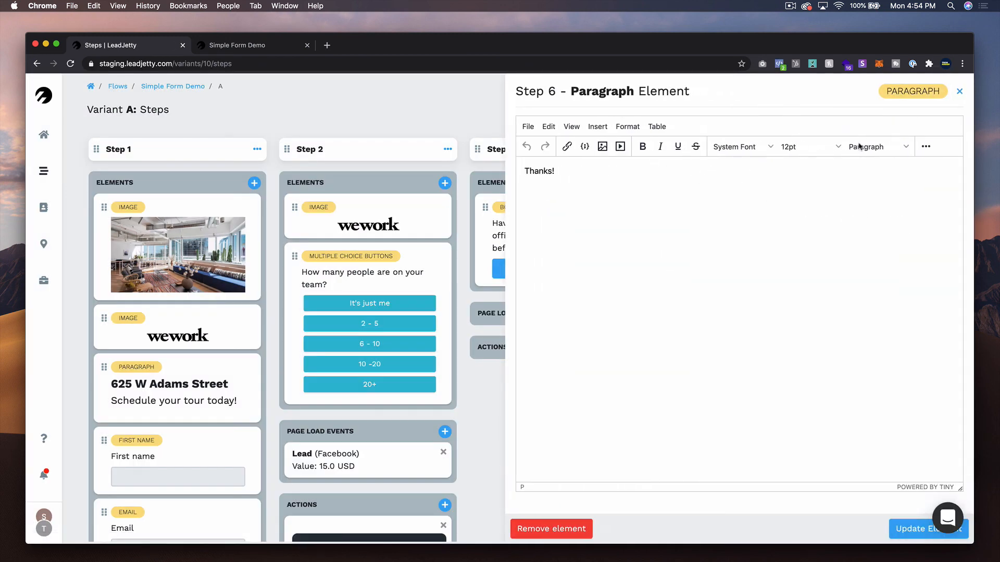
left_click(959, 91)
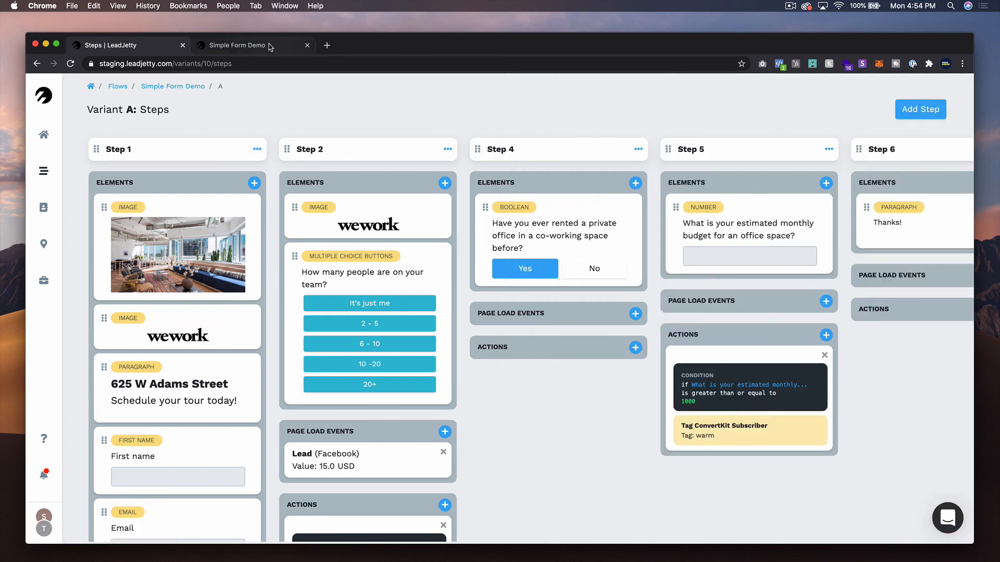
left_click(237, 46)
left_click(70, 63)
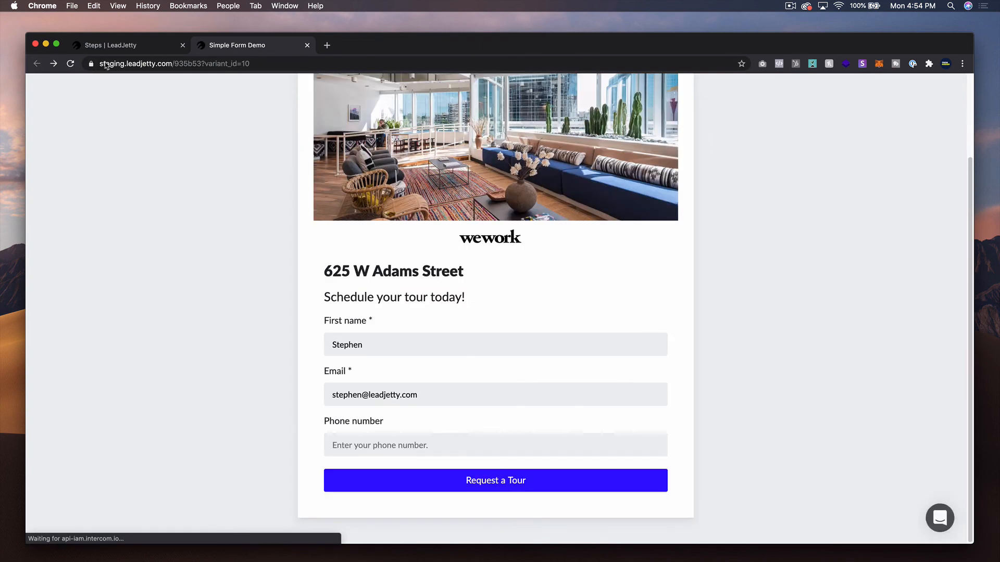
left_click(186, 62)
key("Return")
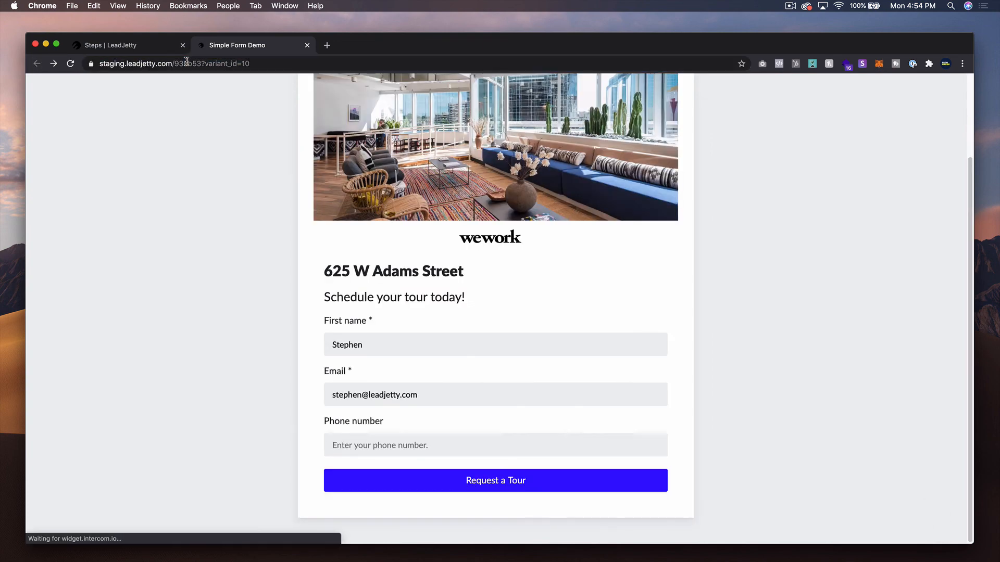
- Run through the form answering It's just me, No, and a monthly budget of 900
left_click(493, 481)
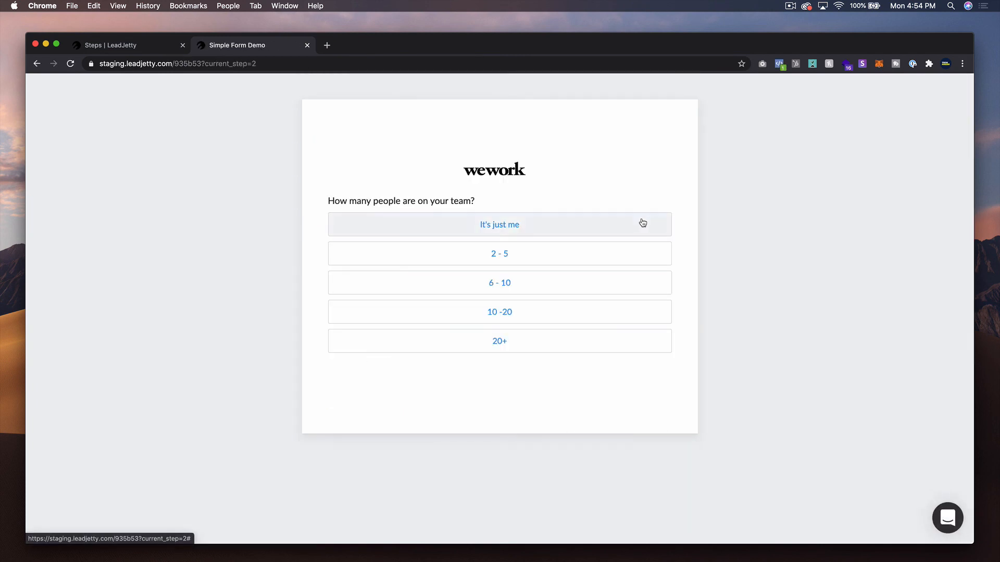
left_click(525, 225)
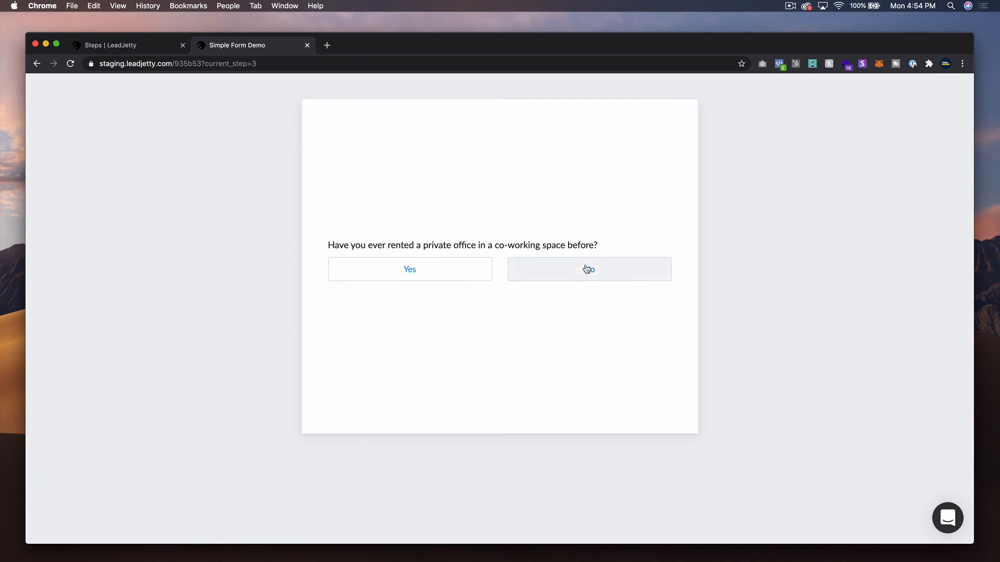
left_click(531, 274)
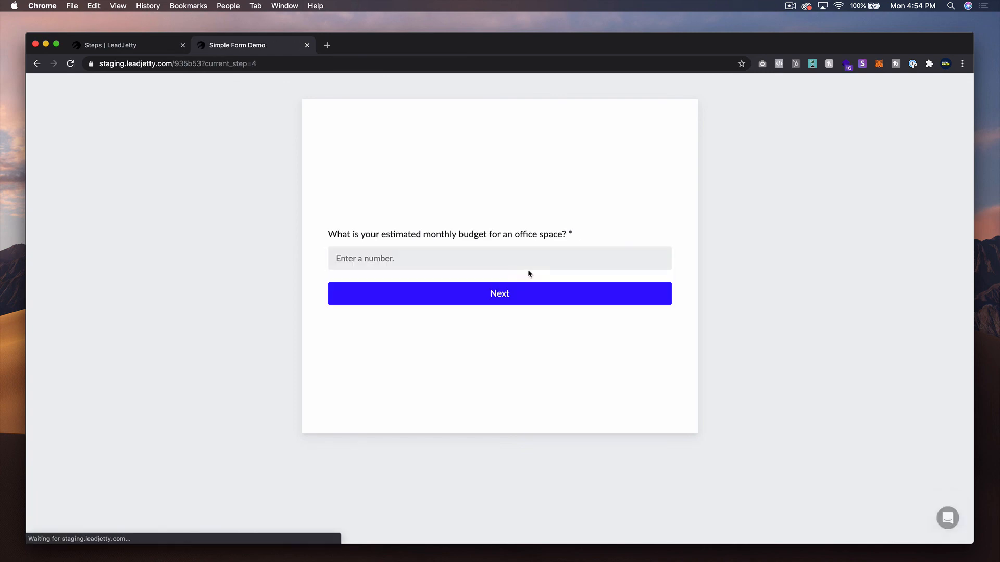
left_click(412, 247)
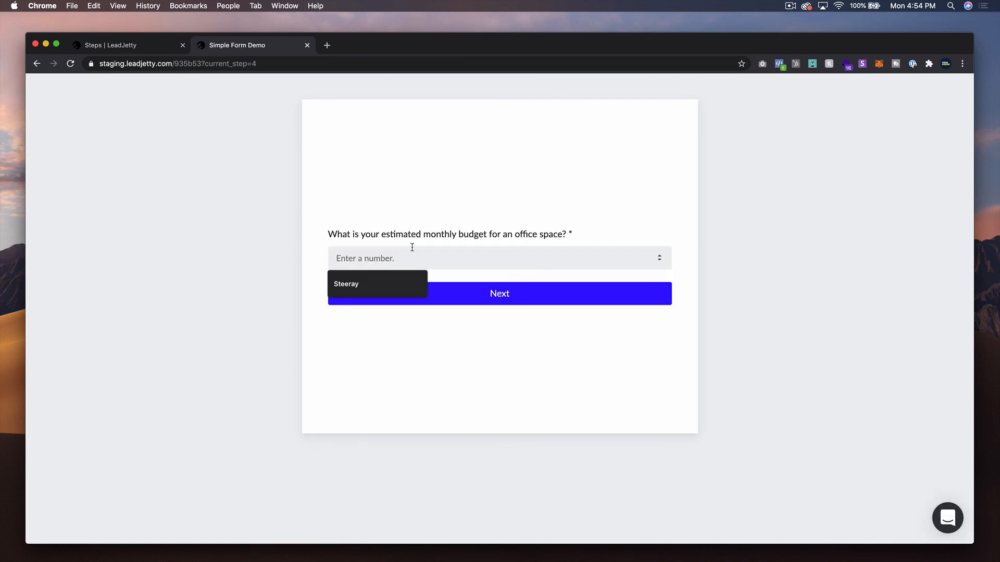
type("900")
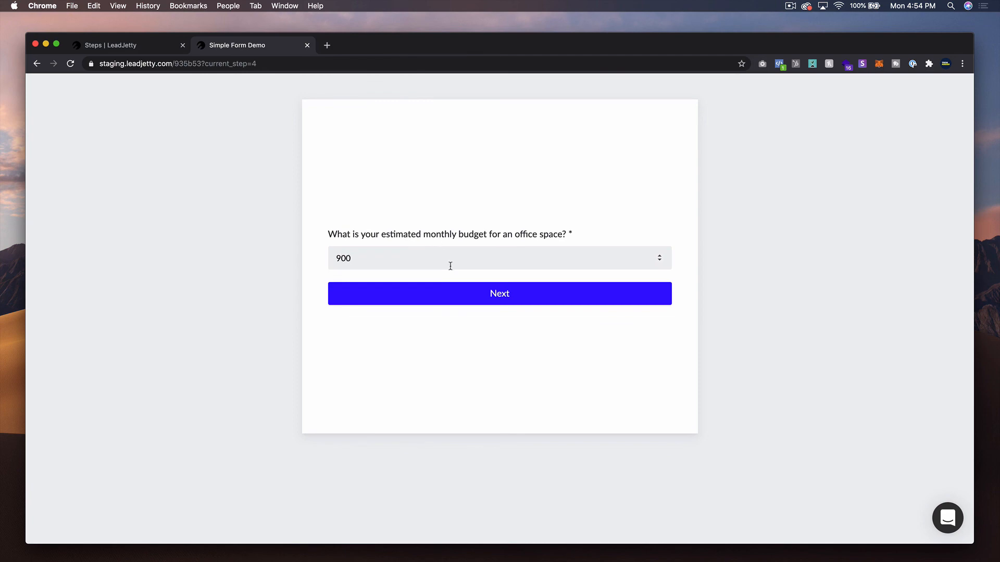
left_click(488, 302)
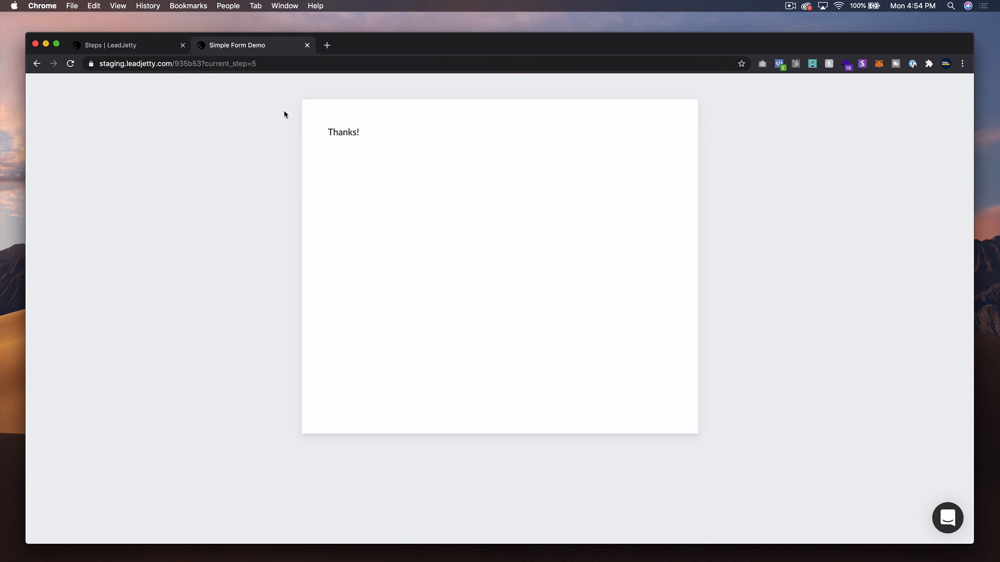
- Go back to the team-size question and answer 2 - 5 instead
left_click(44, 68)
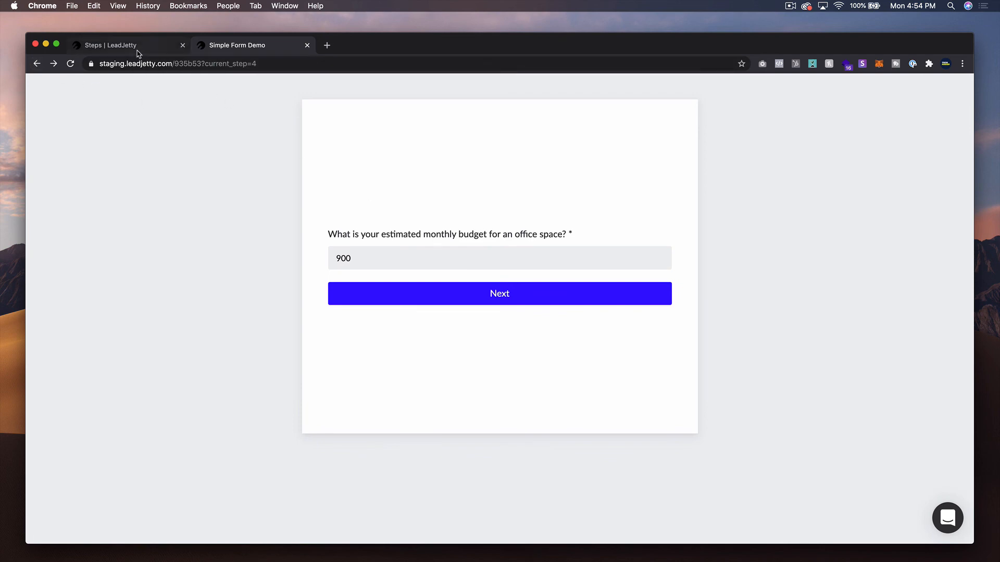
left_click(37, 64)
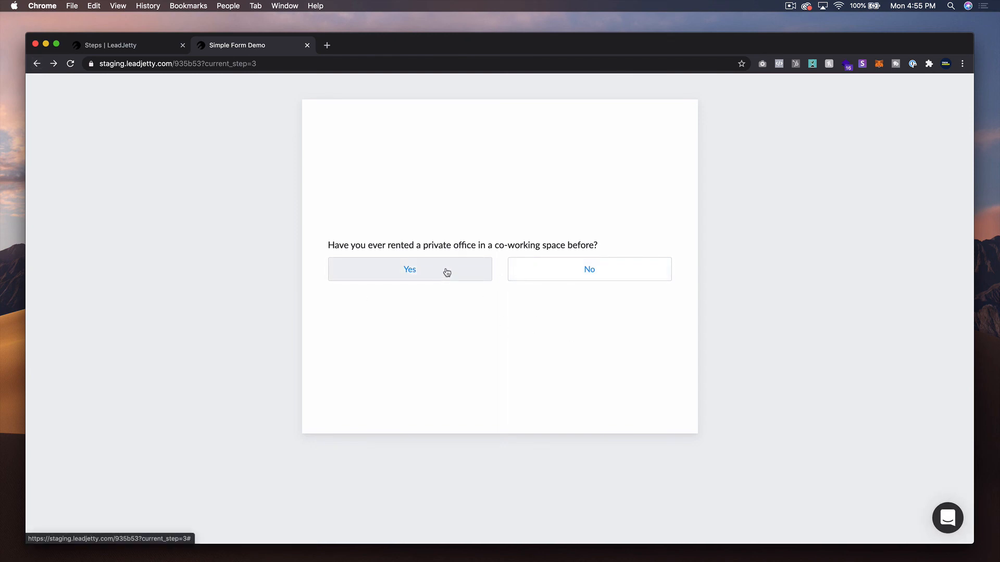
left_click(37, 63)
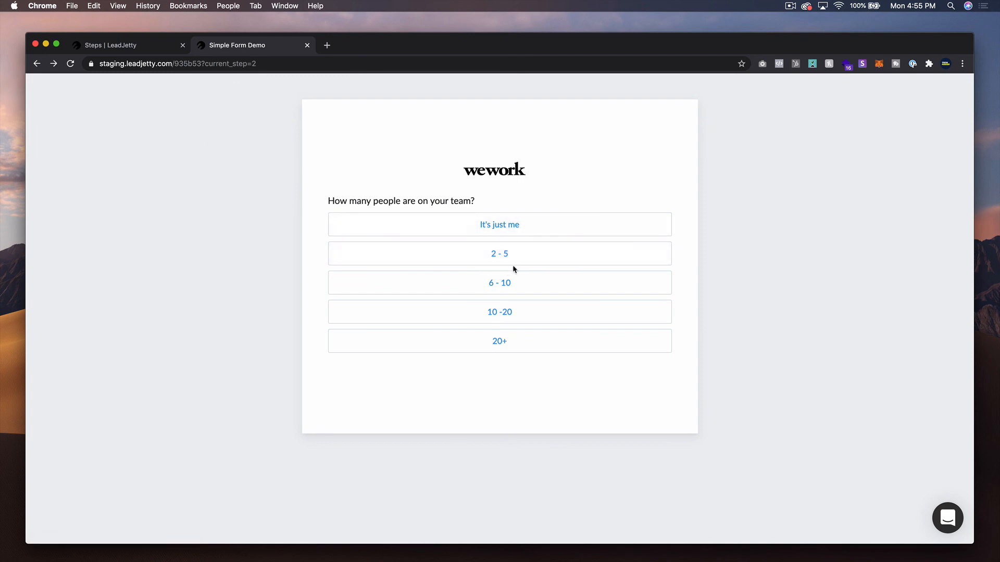
left_click(503, 254)
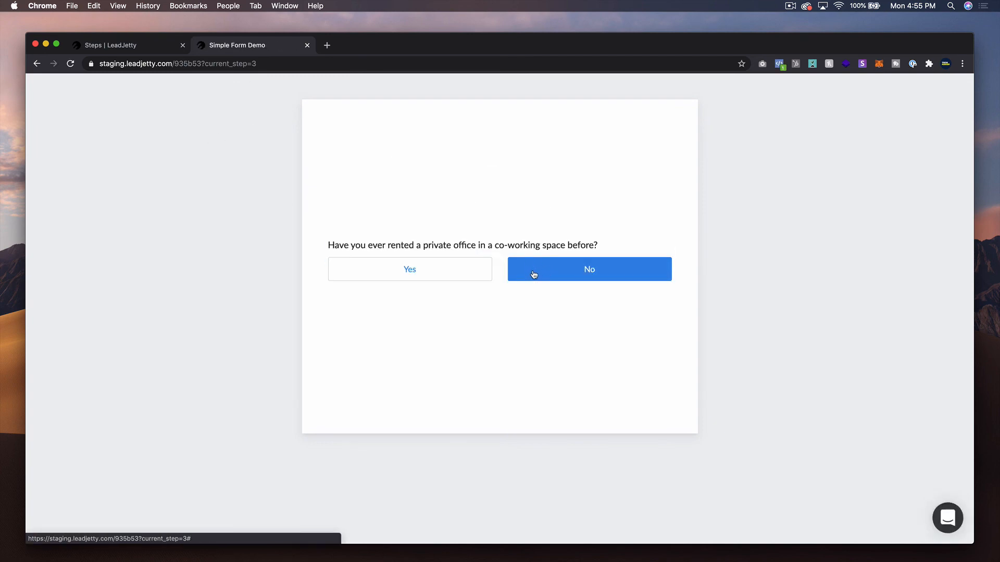
- Answer No to the private office question to continue to the budget step
left_click(566, 276)
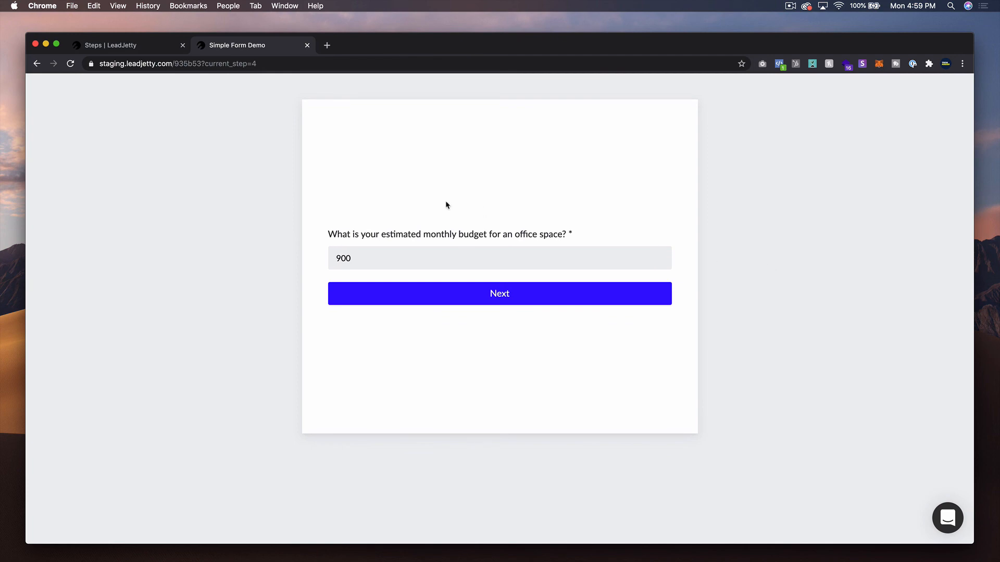
- Switch back to the Steps editor tab and review the flow's steps and their actions
left_click(121, 45)
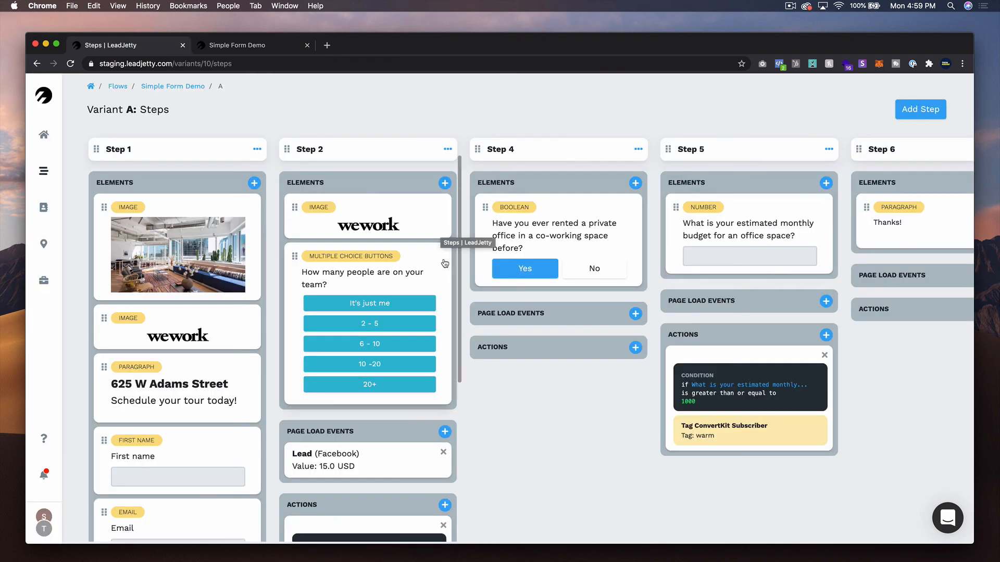
scroll(444, 255, "down", 3)
scroll(444, 261, "up", 3)
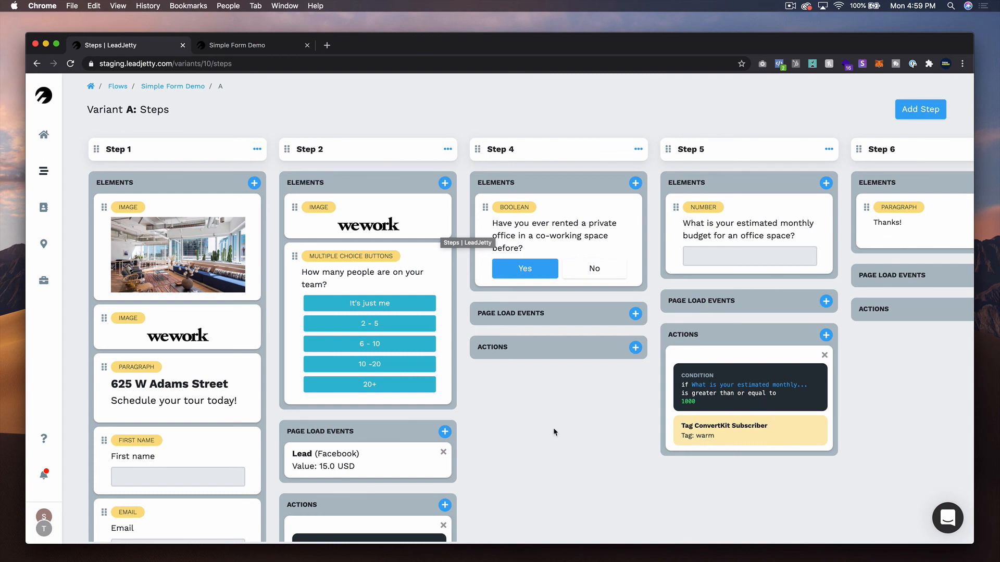
scroll(397, 418, "down", 1)
scroll(397, 418, "down", 5)
scroll(397, 418, "up", 5)
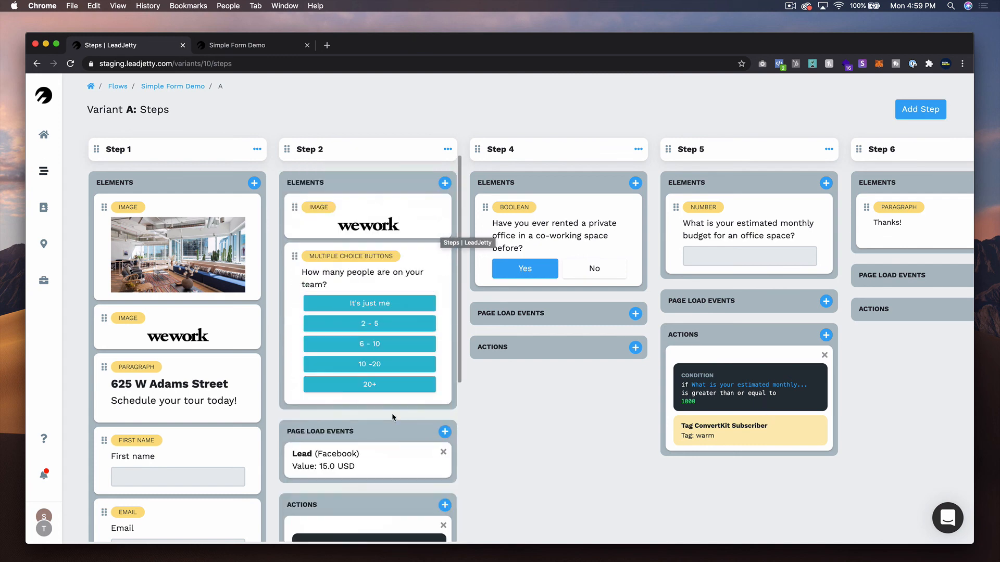
scroll(248, 422, "down", 5)
scroll(247, 422, "up", 5)
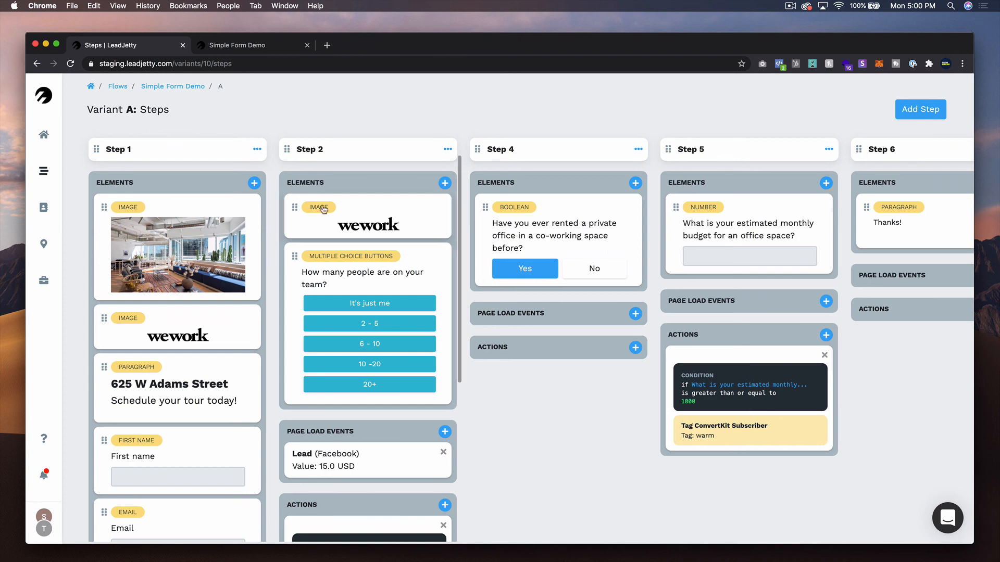
left_click(948, 517)
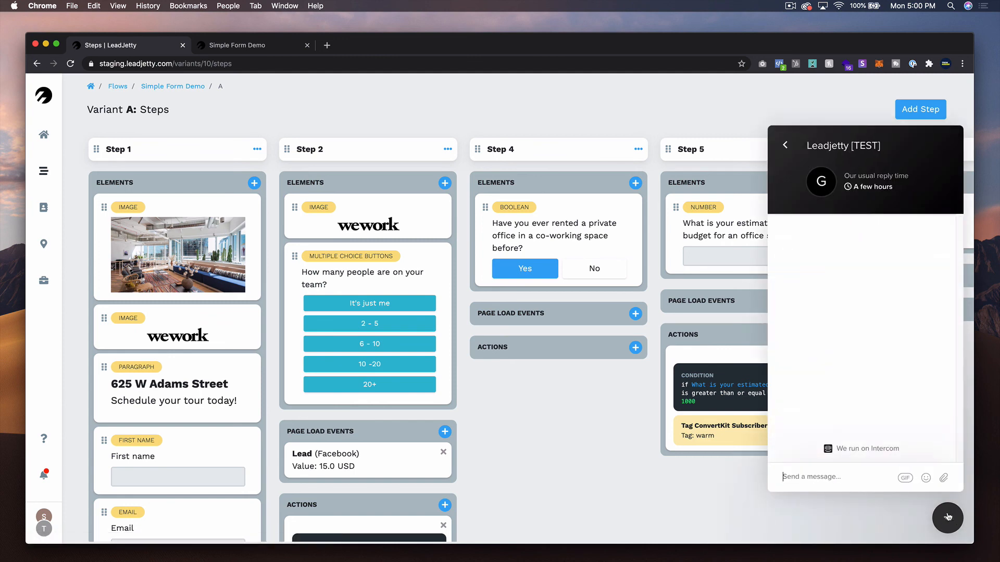
left_click(947, 517)
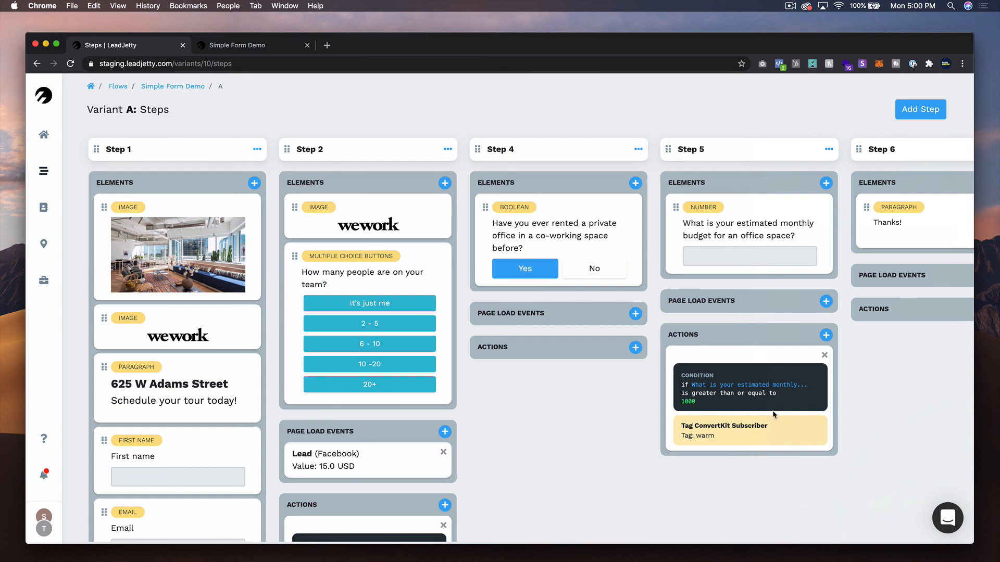
left_click(946, 517)
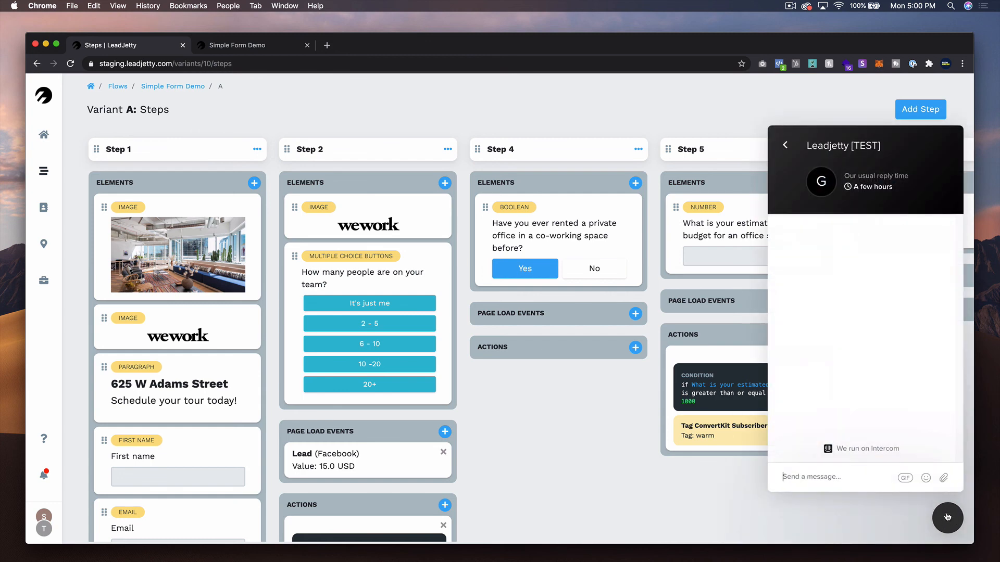
left_click(947, 517)
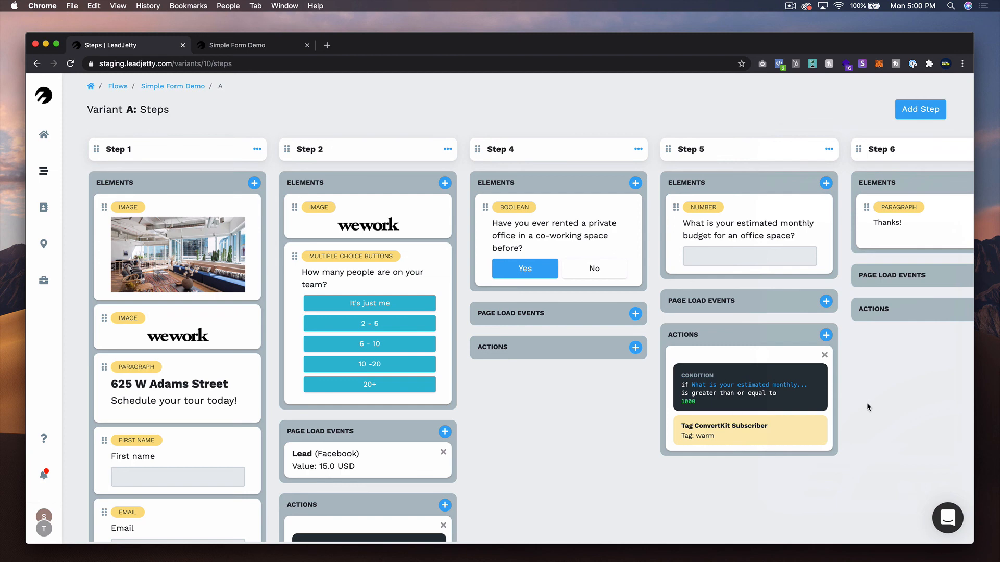
- Go to the LeadJetty home dashboard
left_click(45, 136)
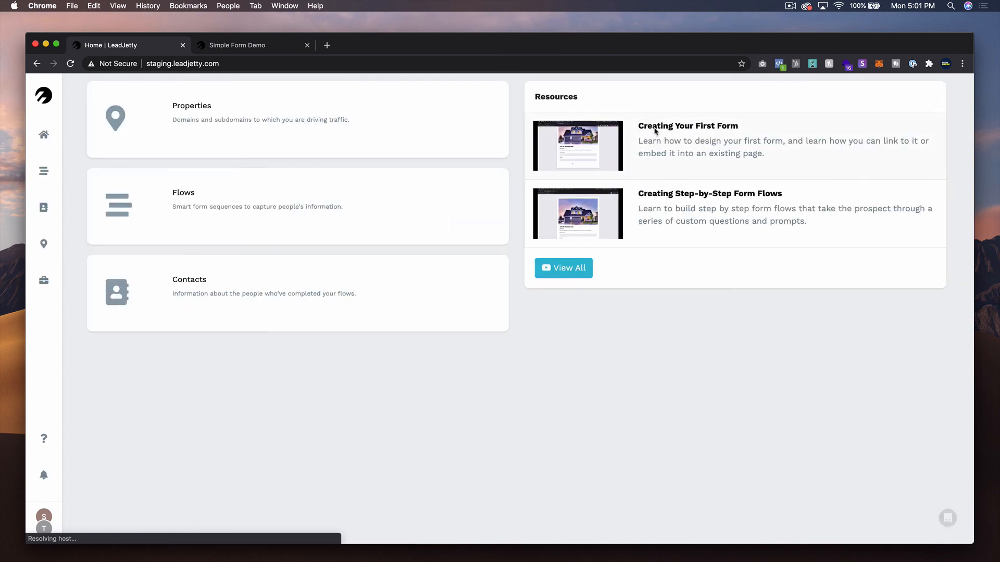